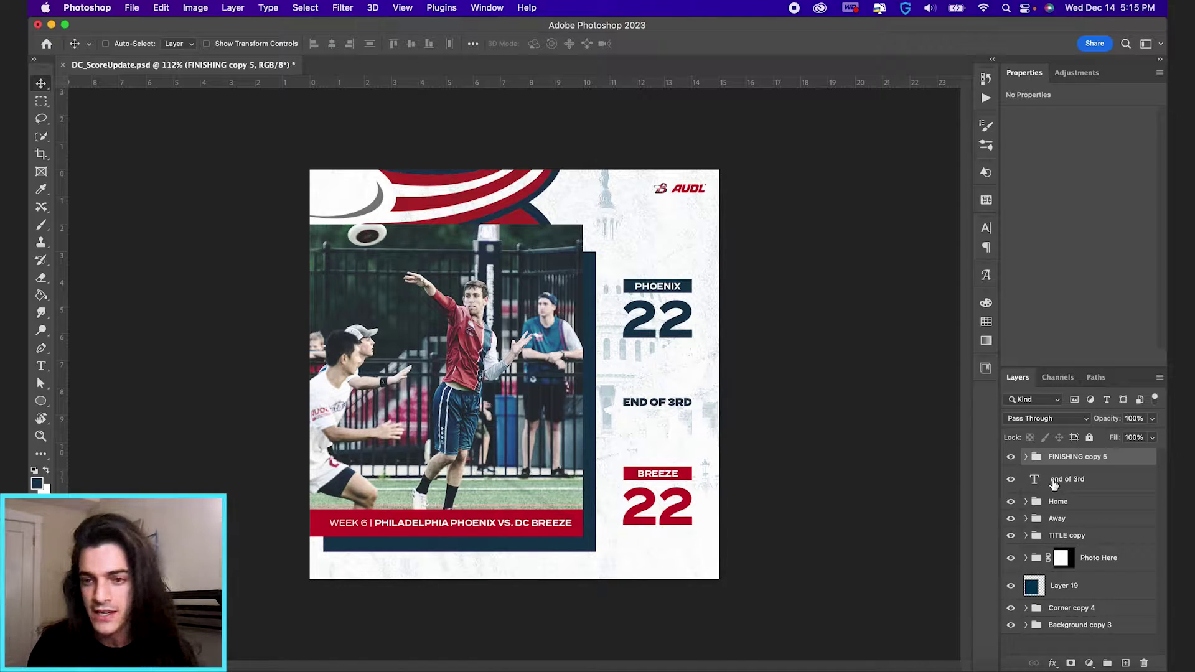
Step: Inspect the FINISHING copy 5, Home and Away groups by expanding and collapsing each
left_click(1053, 484)
left_click(1043, 461)
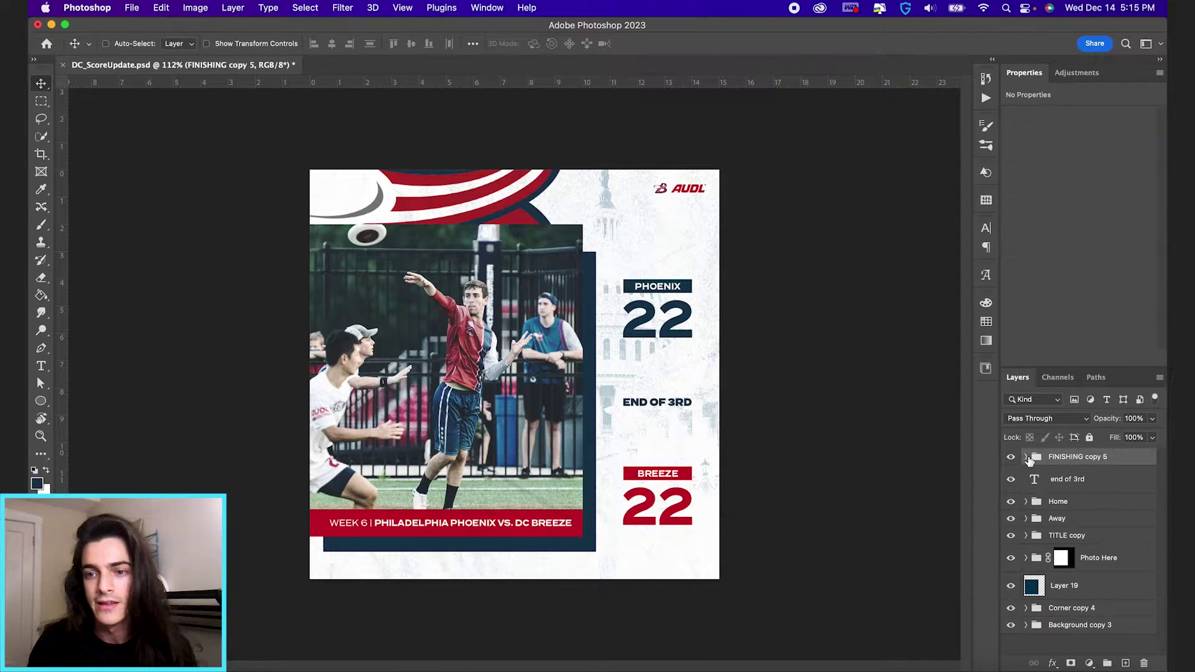
left_click(1026, 458)
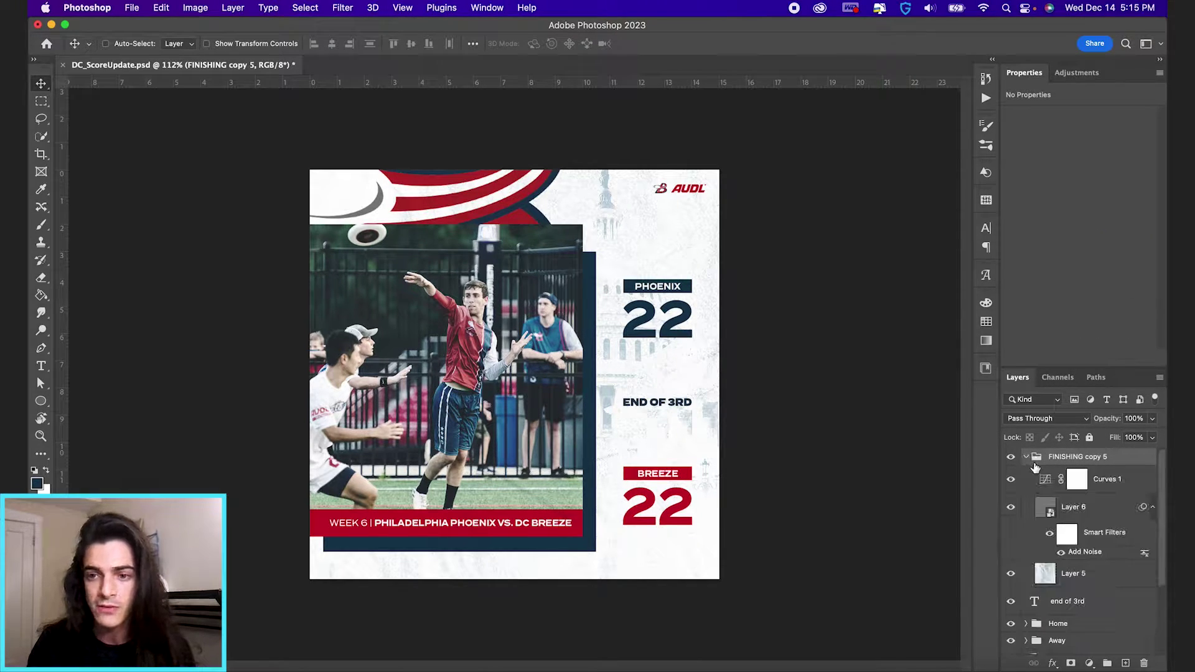
left_click(1026, 458)
left_click(1026, 502)
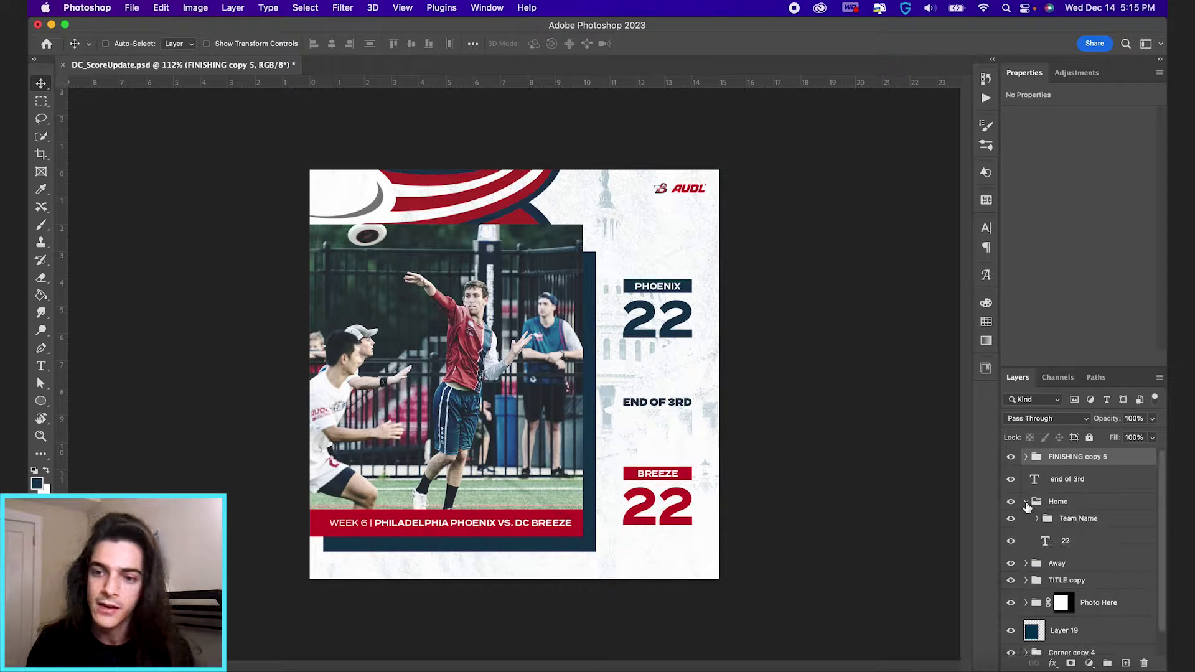
left_click(1025, 502)
left_click(1028, 523)
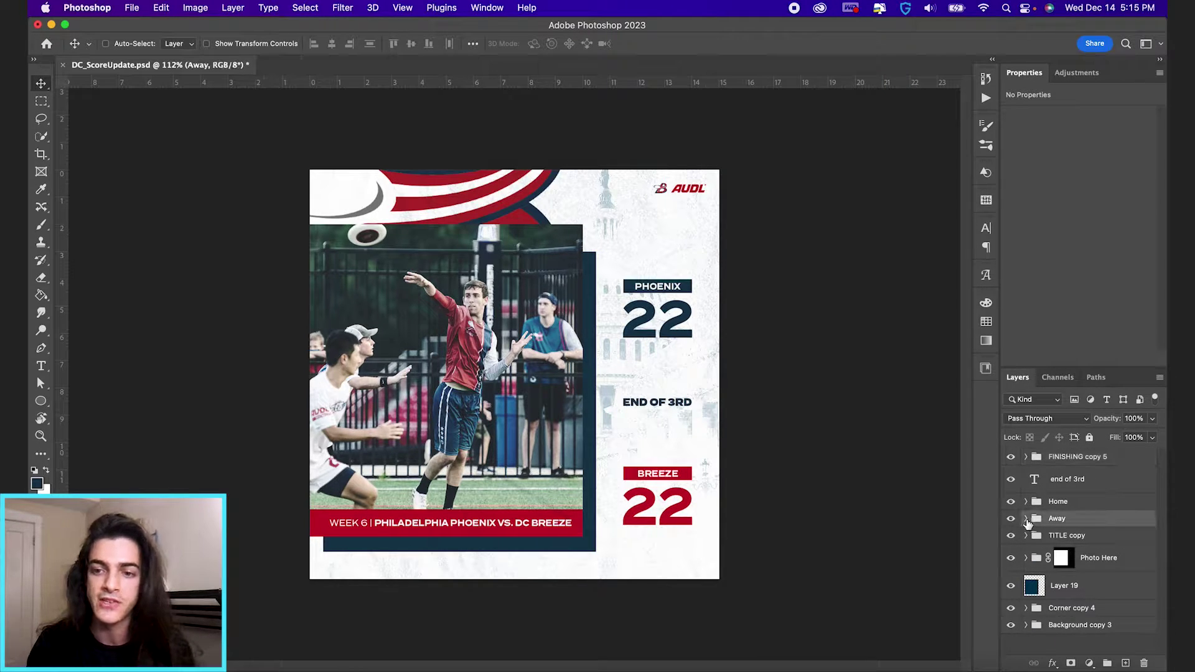
left_click(1026, 518)
left_click(1025, 518)
Step: Toggle the PHOENIX and BREEZE score visibility to check them, and show the Week 6 banner
left_click(1011, 519)
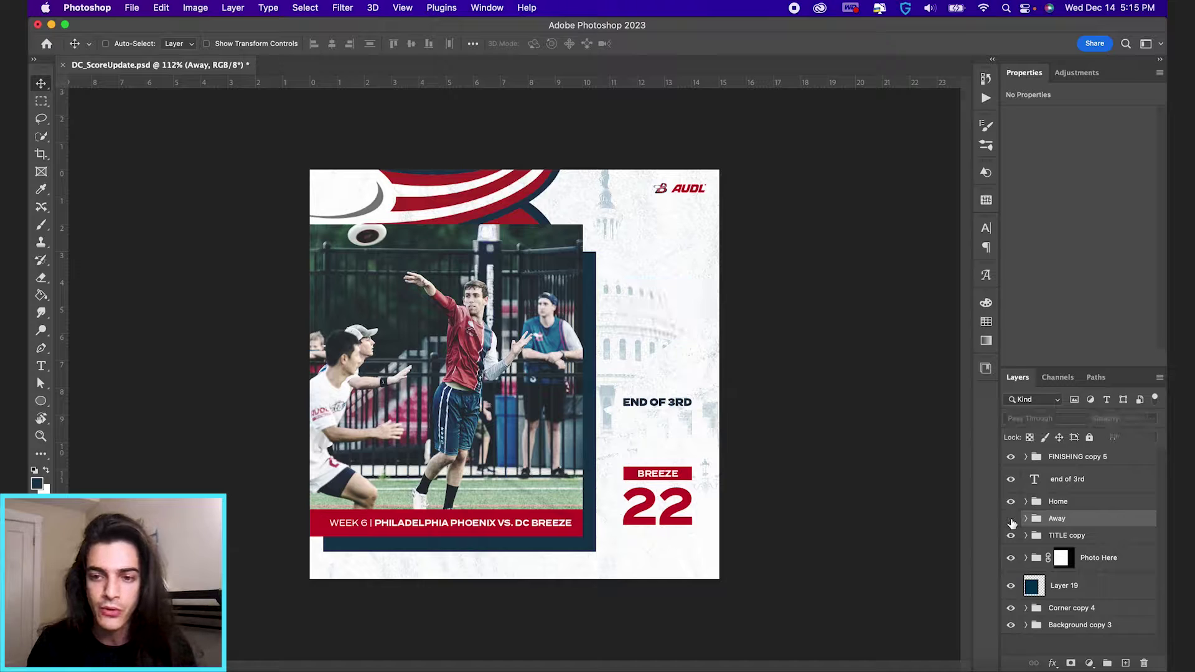
left_click(1010, 519)
left_click(1011, 502)
left_click(1011, 502)
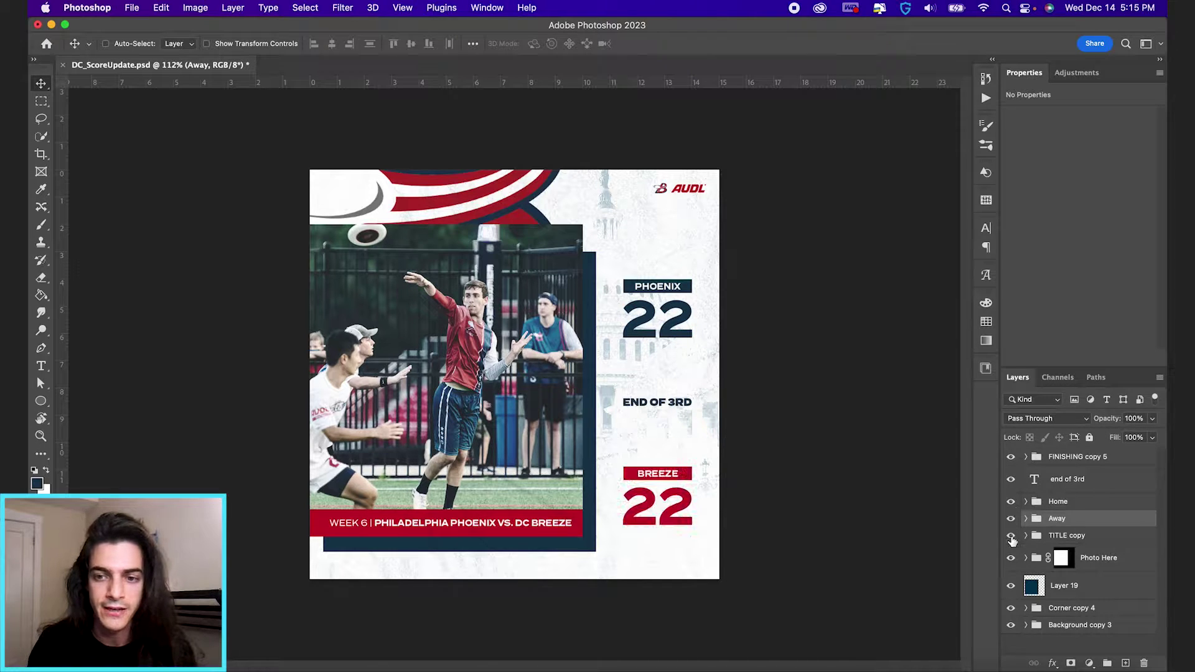
left_click(1011, 536)
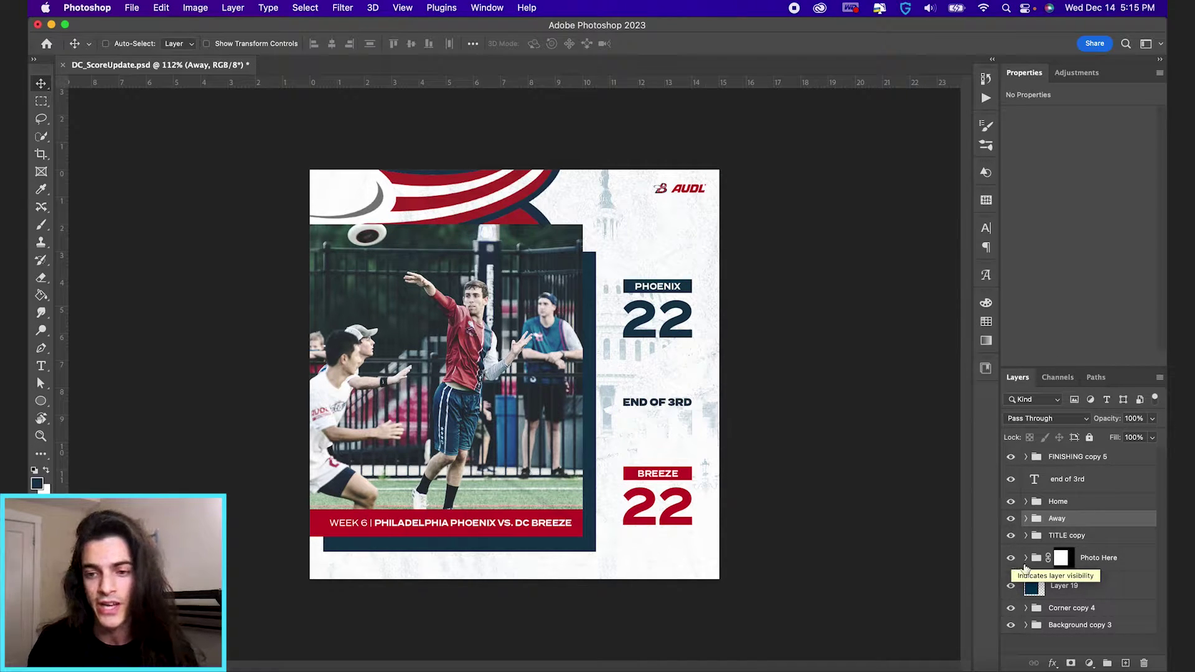
Step: Expand the Photo Here group and check its Filter, player photo and Layer 18 layers
left_click(1101, 566)
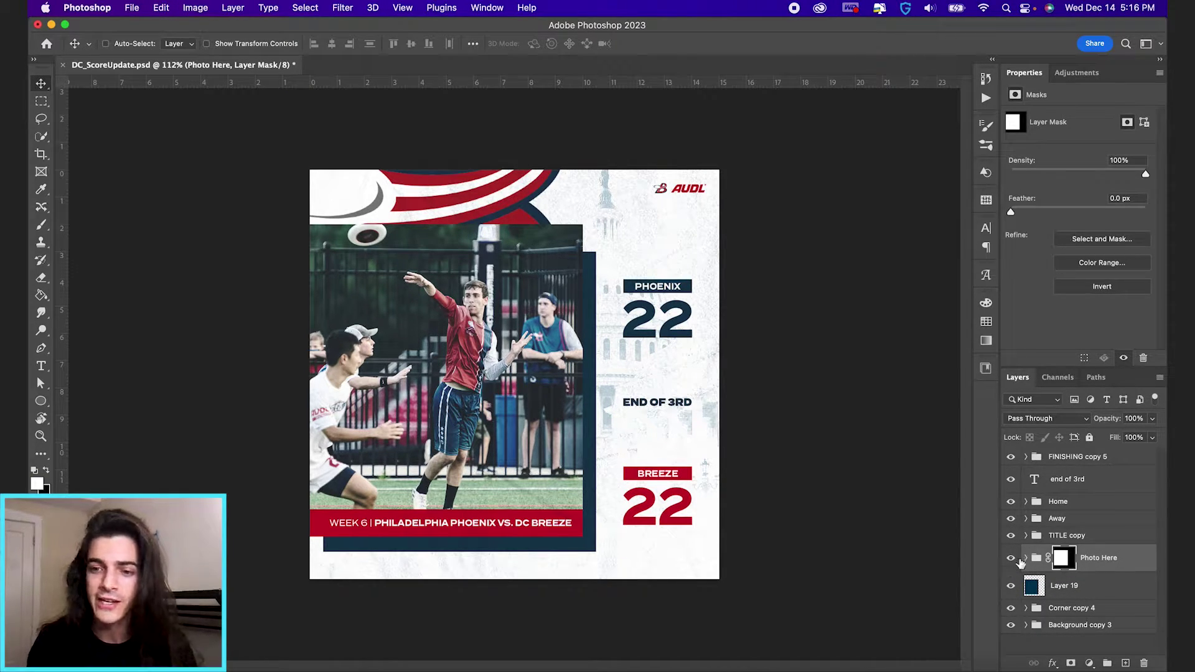
left_click(1026, 559)
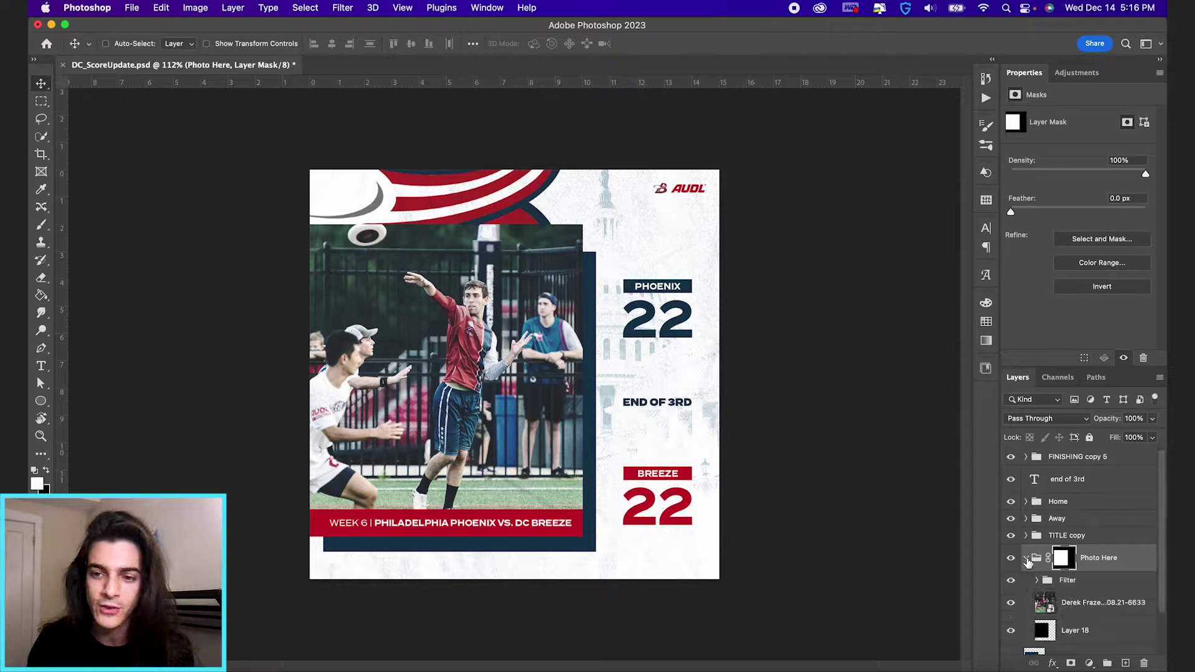
left_click(1069, 580)
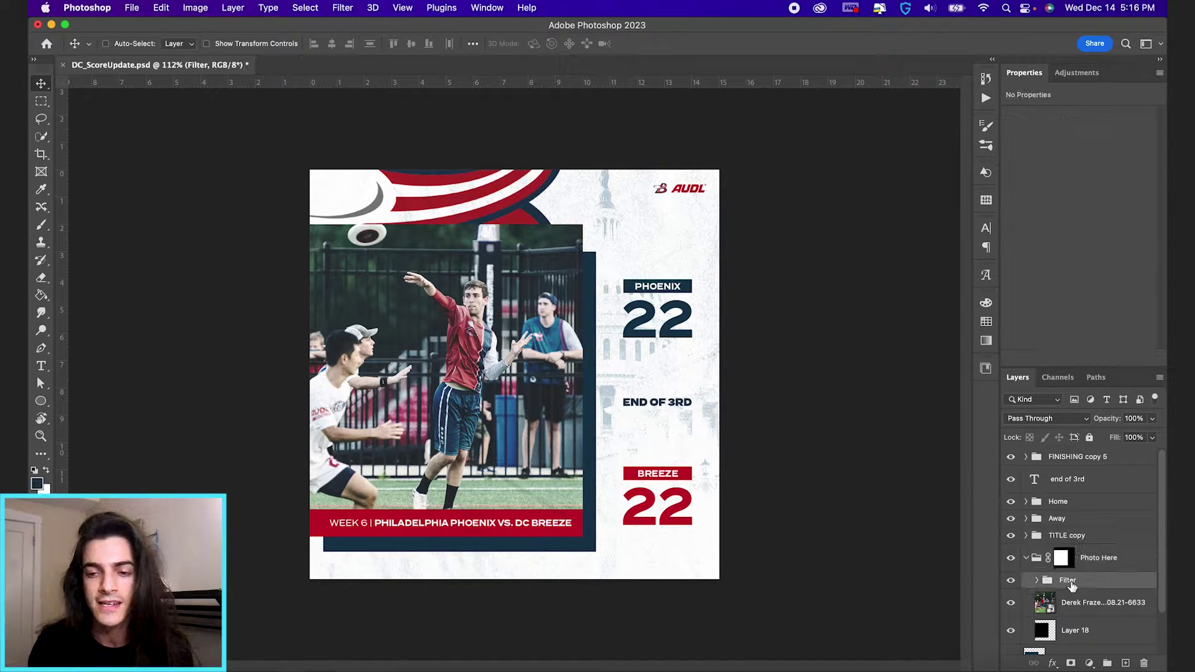
scroll(1066, 579, "down", 1)
left_click(1047, 595)
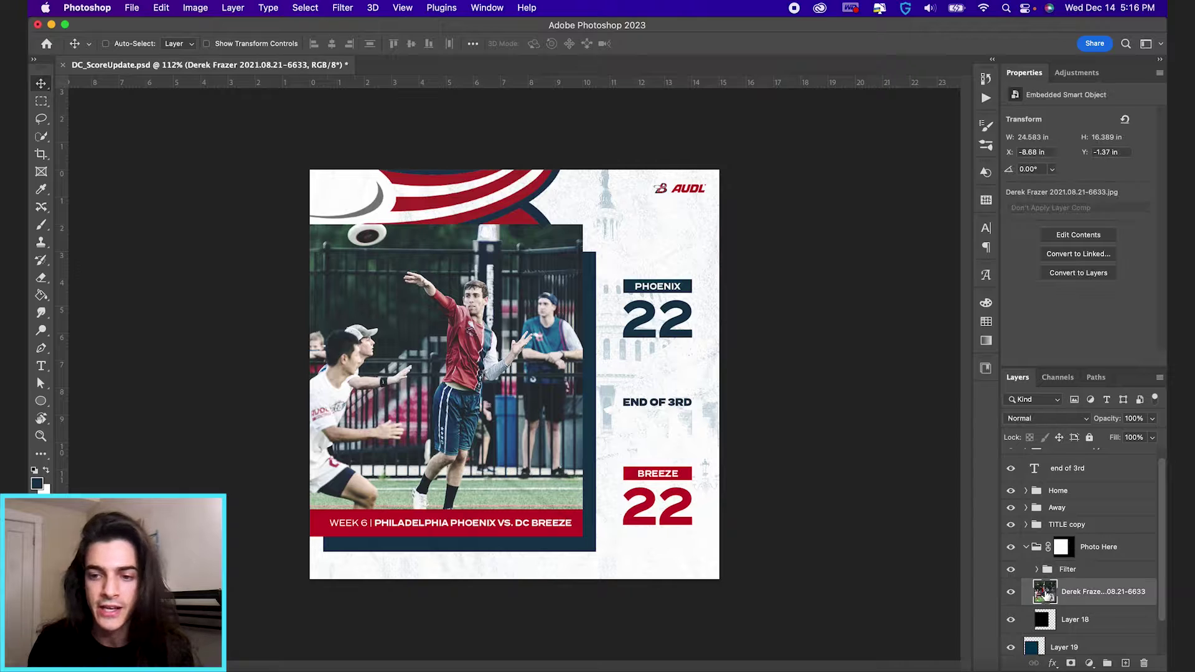
left_click(1046, 621)
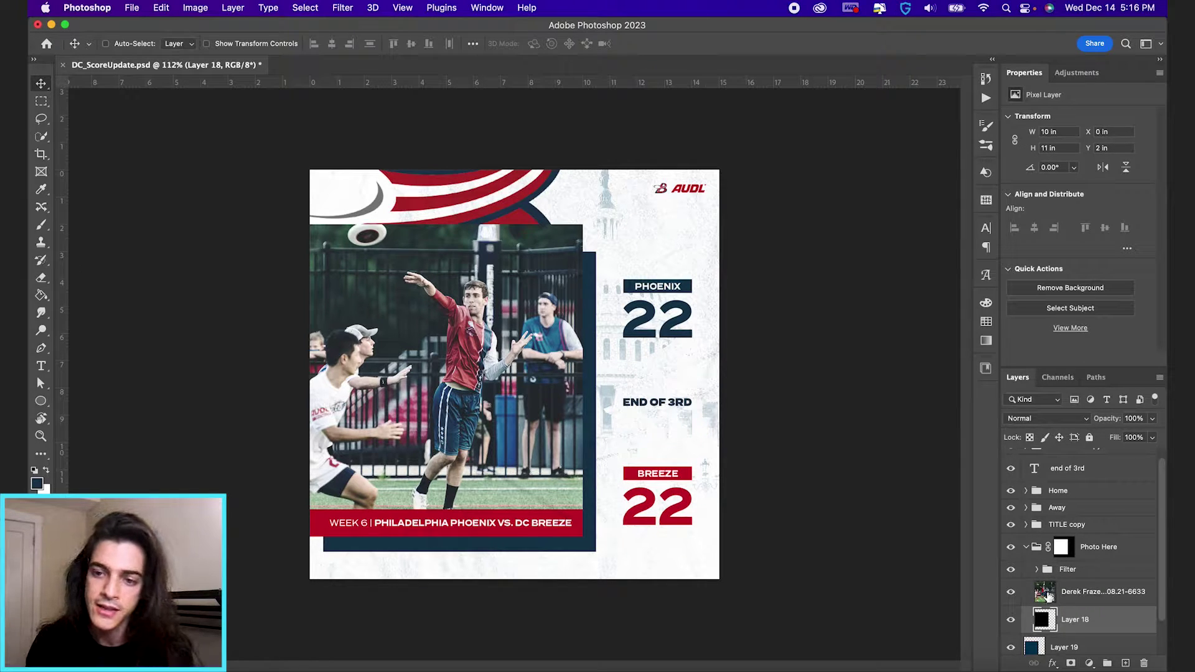
left_click(1050, 597)
left_click(1011, 594)
left_click(1012, 596)
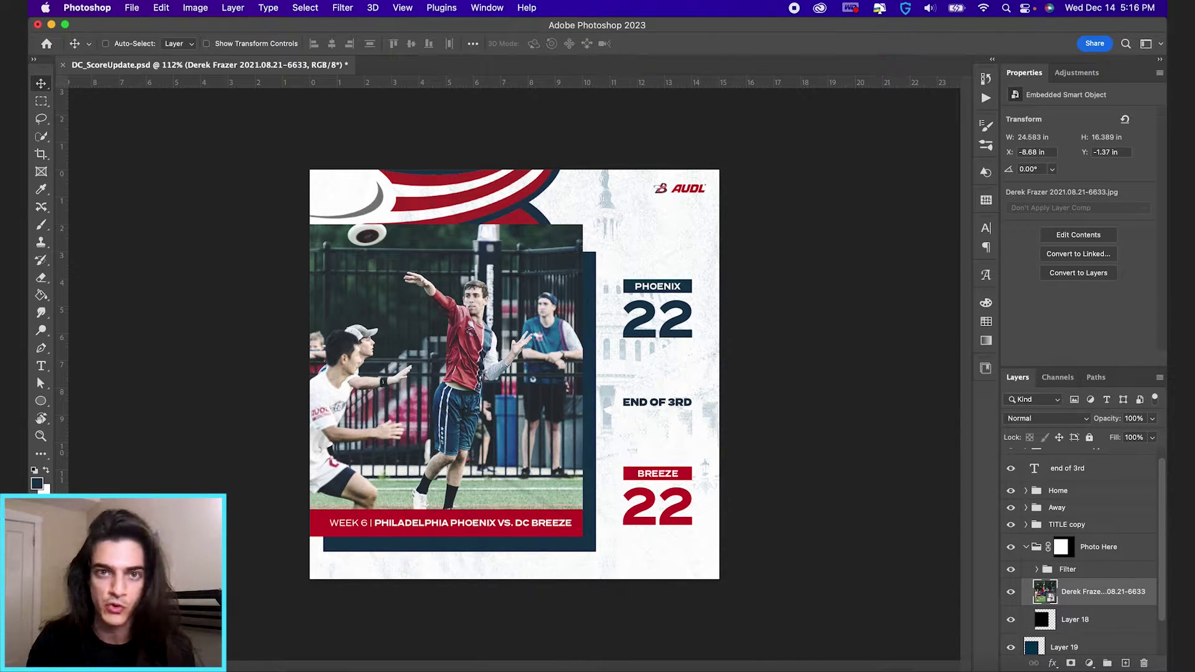
key("super+Tab")
Step: Place the new crowd photo in the frame, enlarged to 172.39% and positioned to fill it
left_click_drag(817, 198, 369, 472)
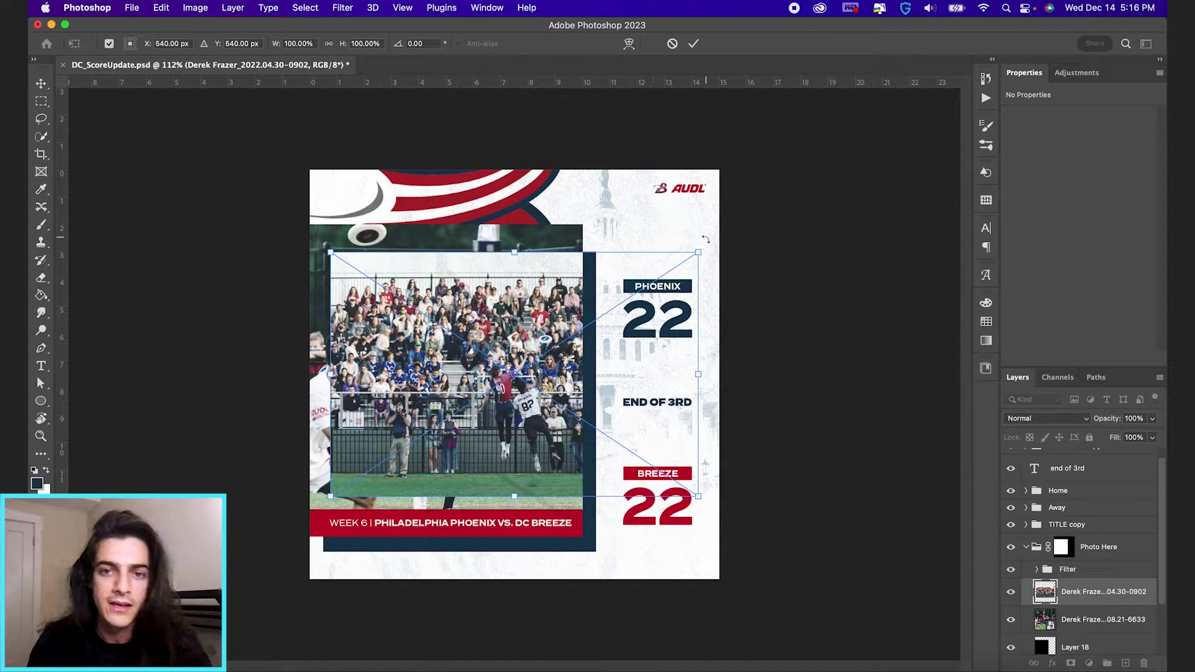
left_click_drag(699, 253, 831, 165)
left_click_drag(741, 341, 649, 301)
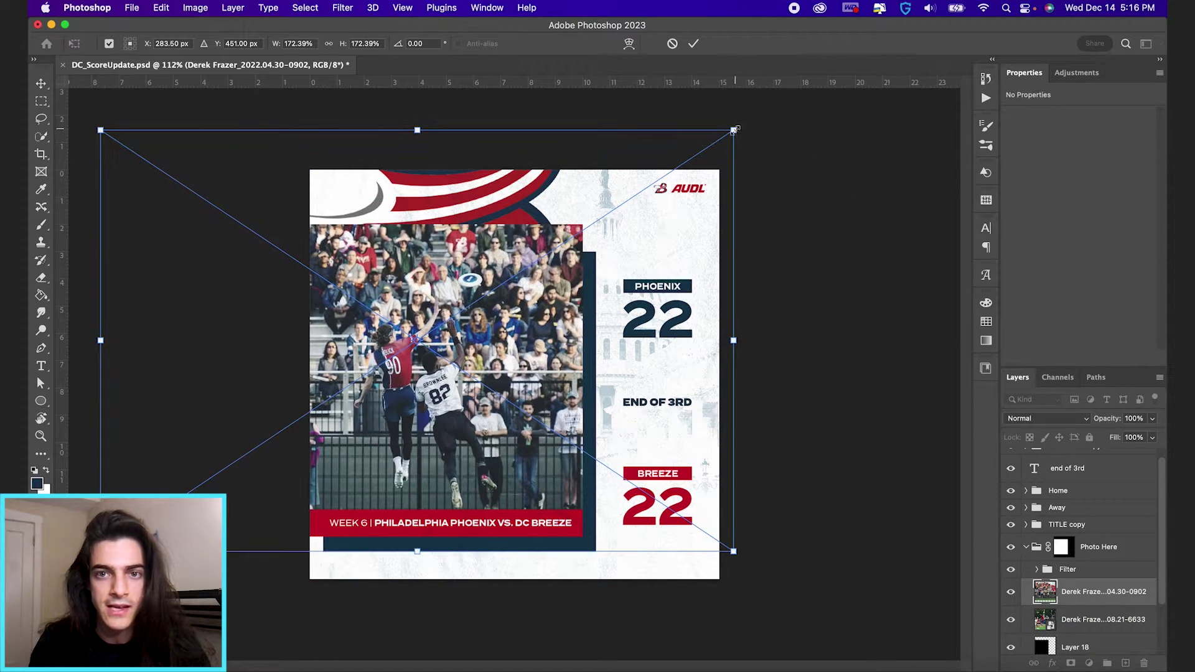
left_click_drag(733, 130, 765, 109)
key("Return")
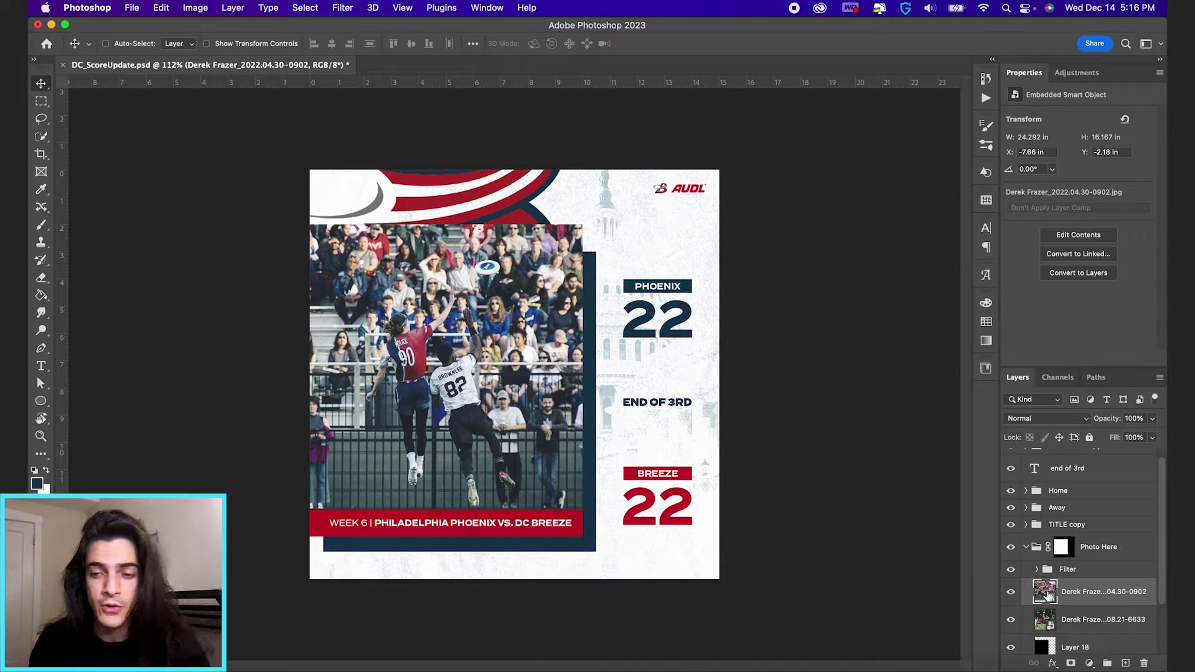
Step: Delete the old player photo layer
left_click(1045, 629)
left_click(1011, 621)
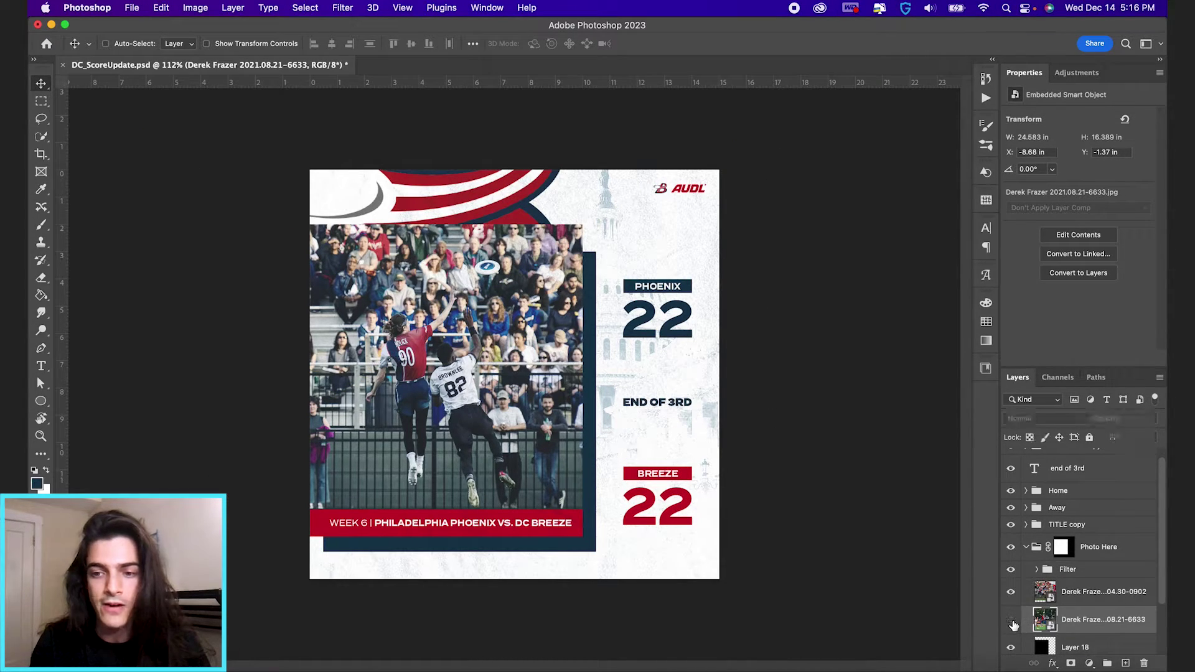
key("Delete")
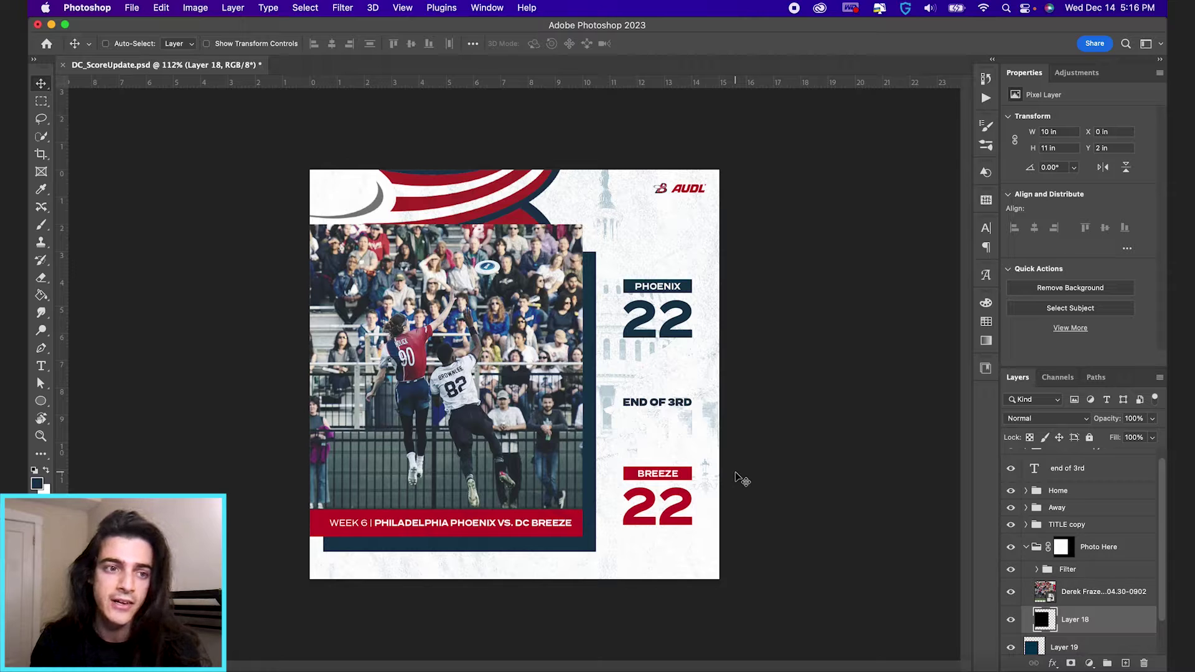
Step: Take the Horizontal Type tool and place the cursor in the END OF 3RD label
key("t")
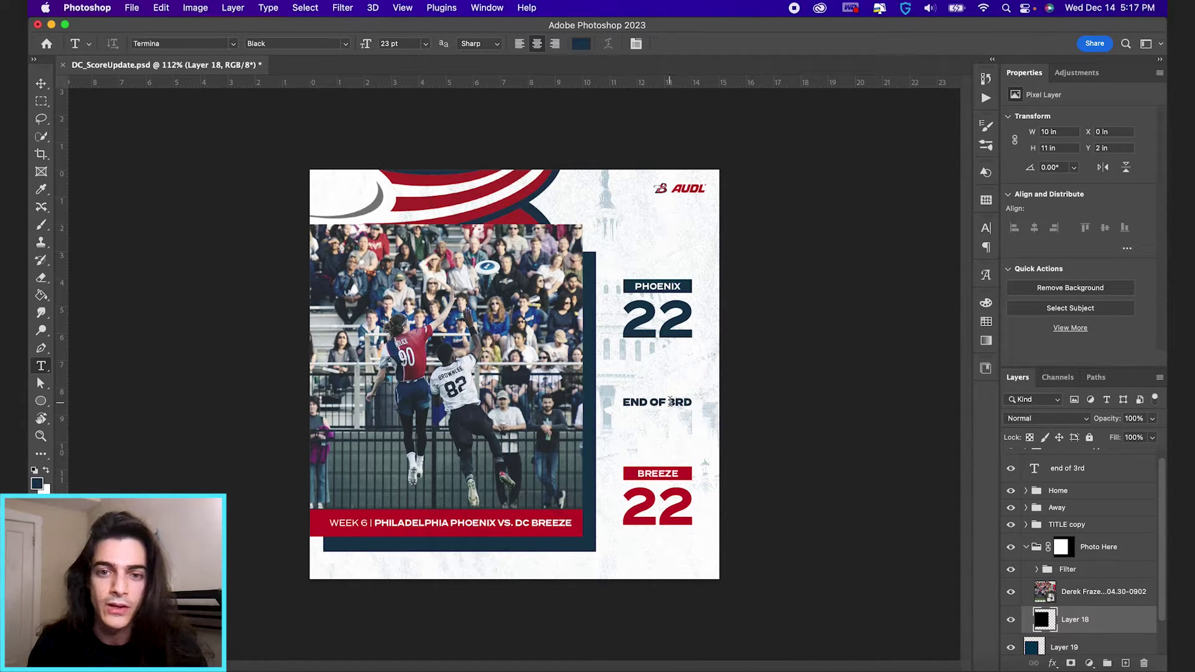
left_click(669, 401)
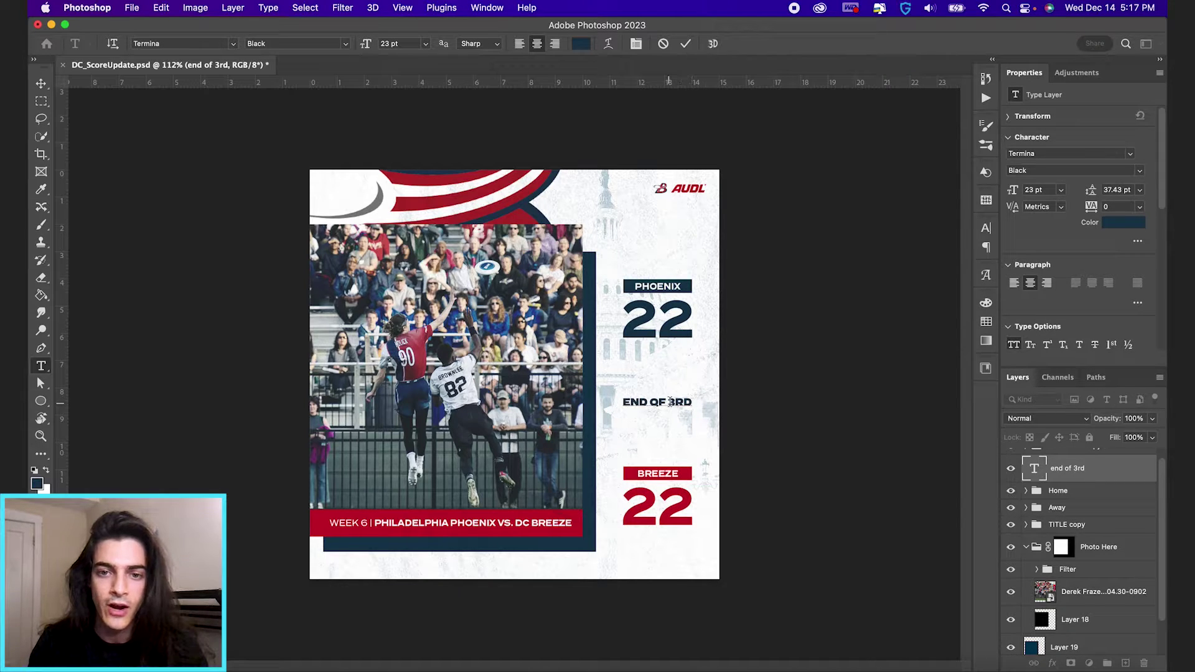
Step: Replace '3RD' with '1st' so the caption reads END OF 1ST, and commit it
double_click(669, 401)
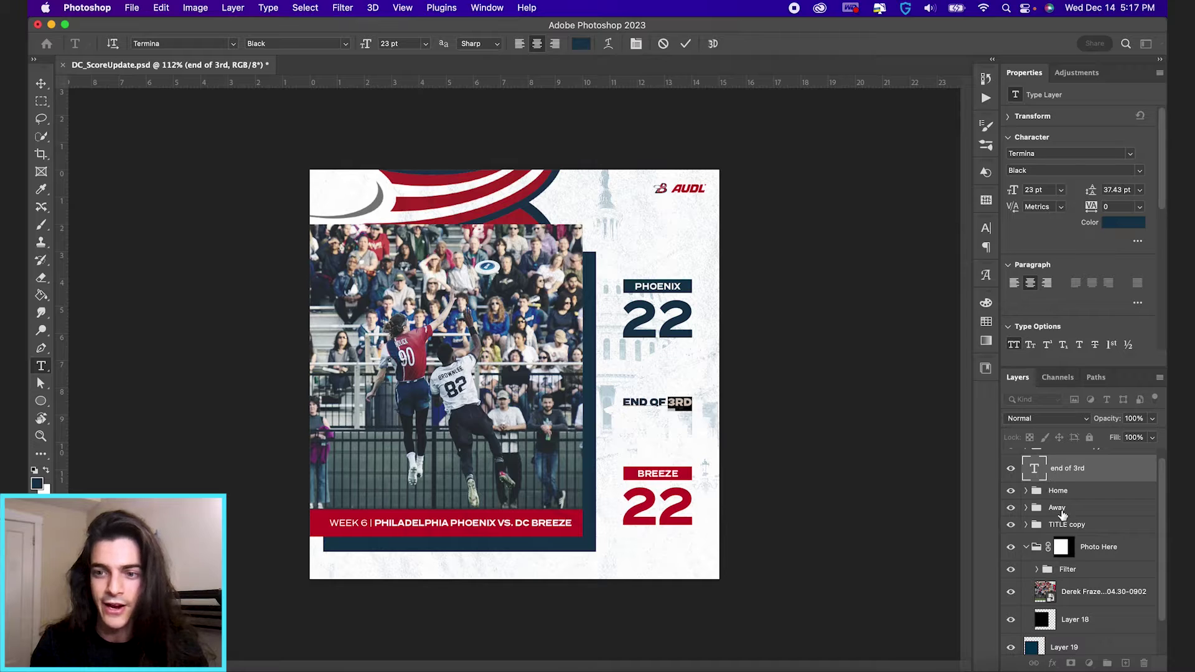
scroll(1062, 514, "up", 1)
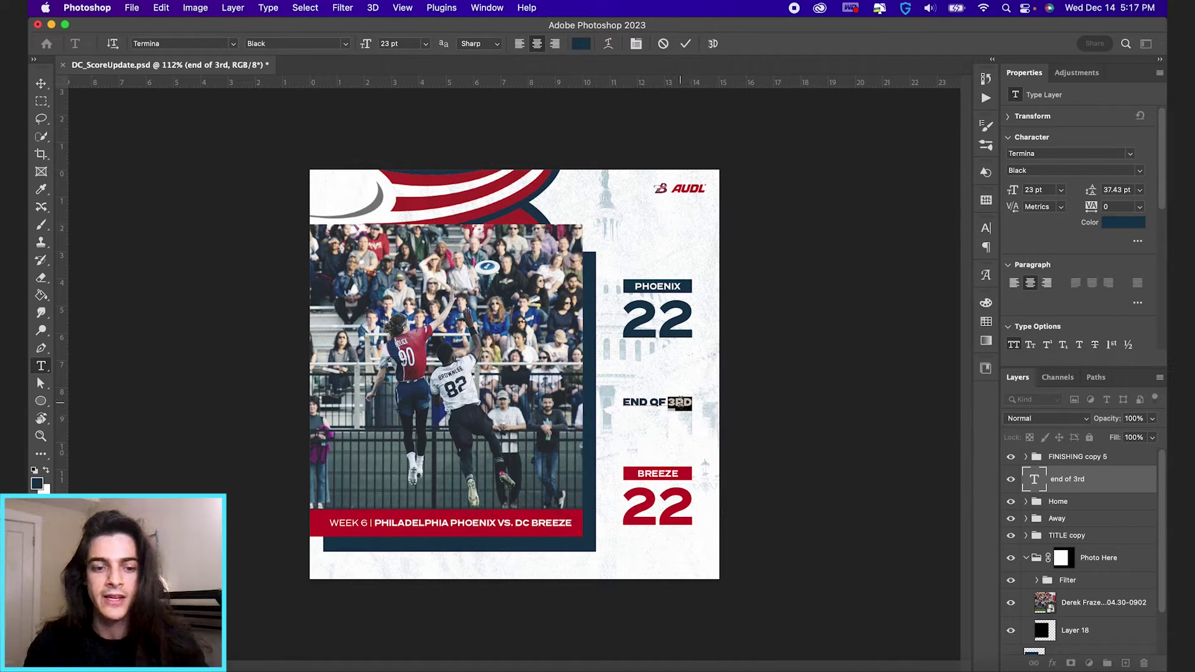
type("1st")
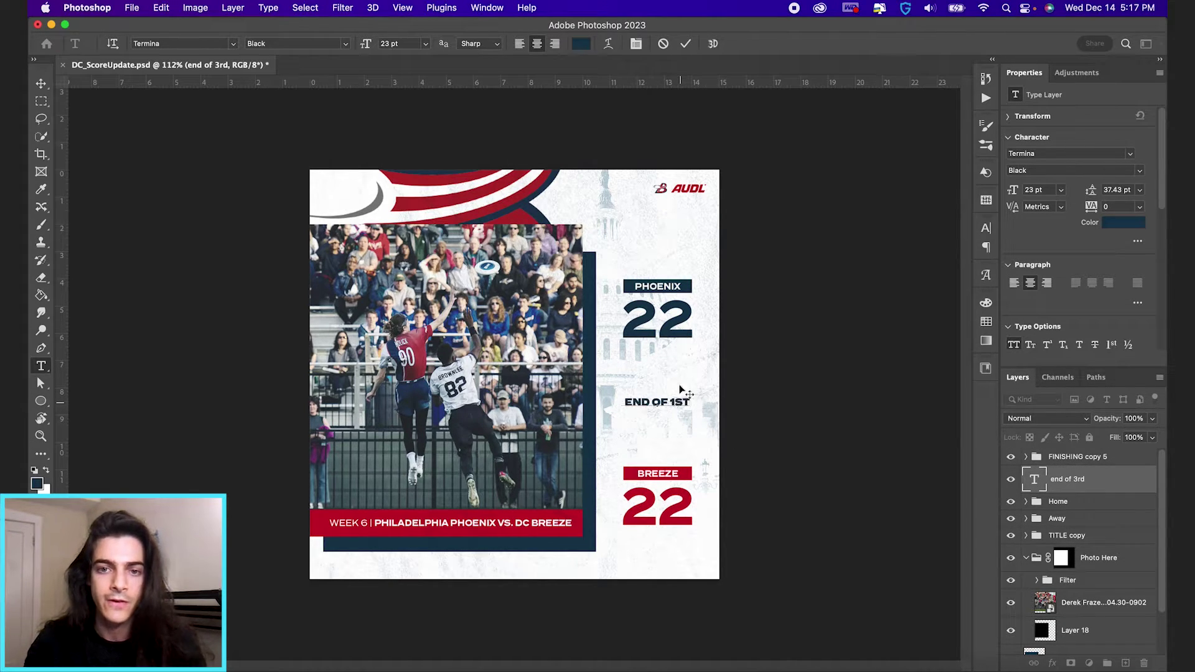
left_click(688, 43)
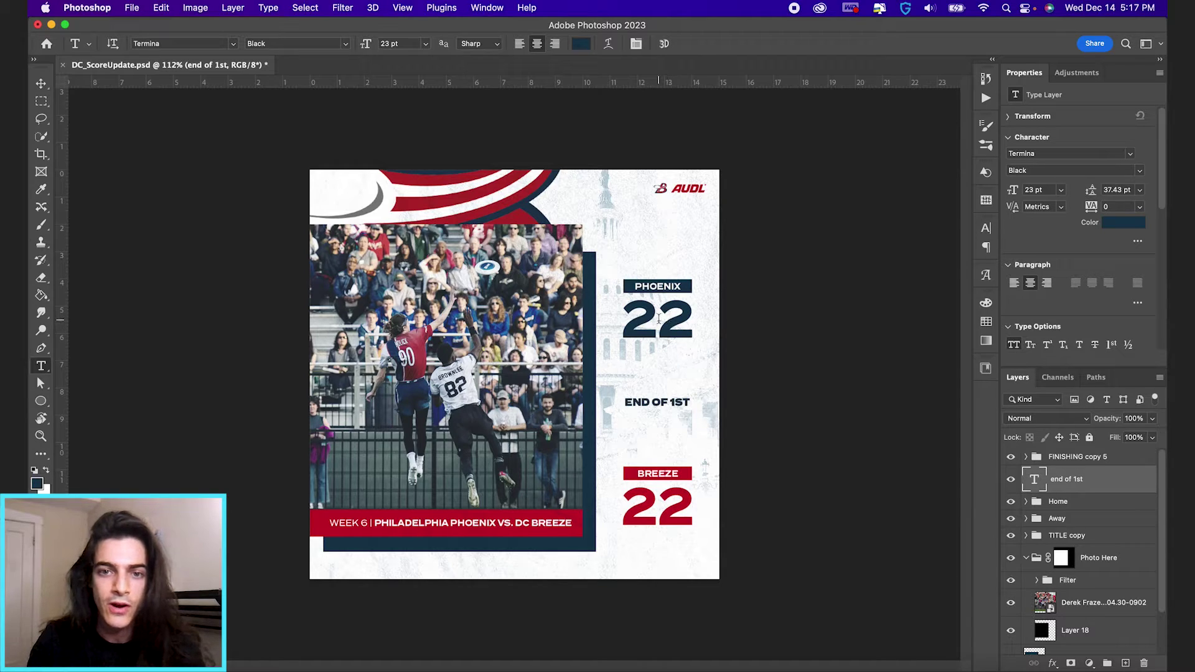
Step: Change the Phoenix score from 22 to 5
left_click(658, 319)
key("Right")
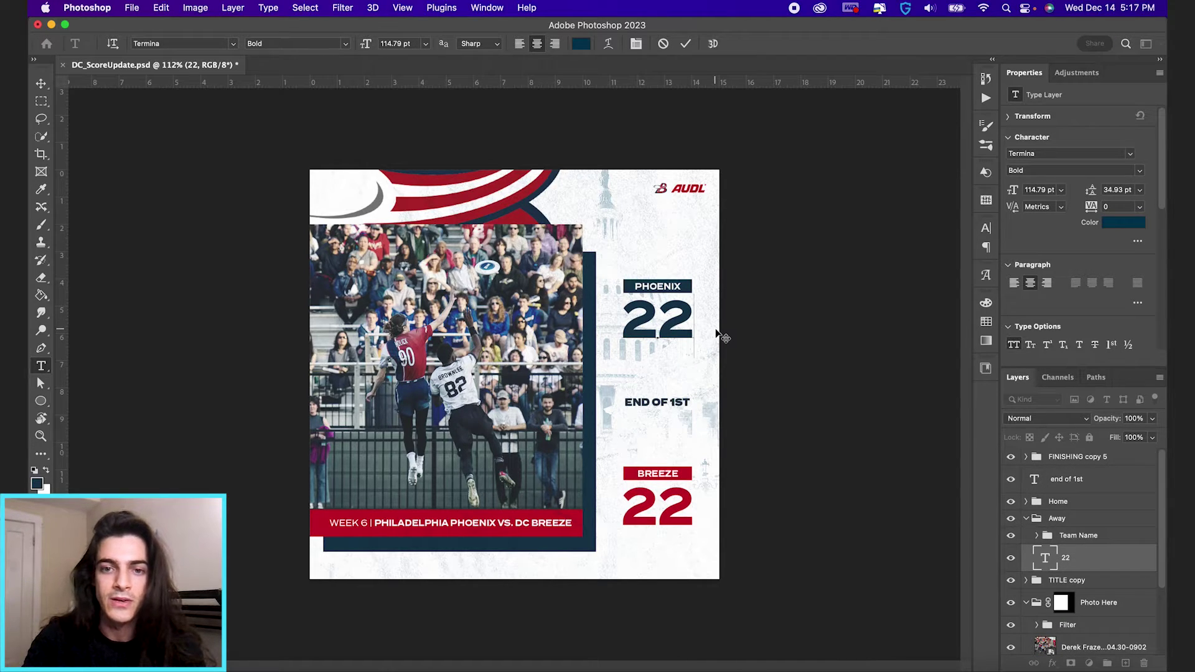
key("BackSpace")
key("shift+Left")
type("5")
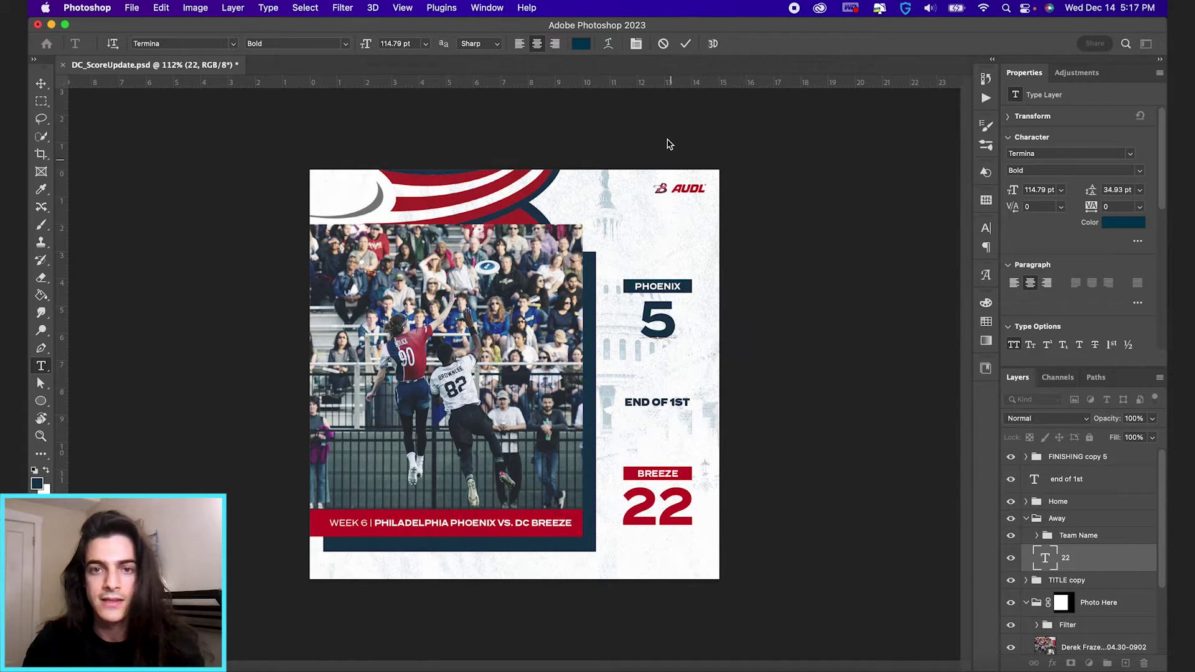
Step: Change the Breeze score from 22 to 3 and commit the text edit
left_click(651, 509)
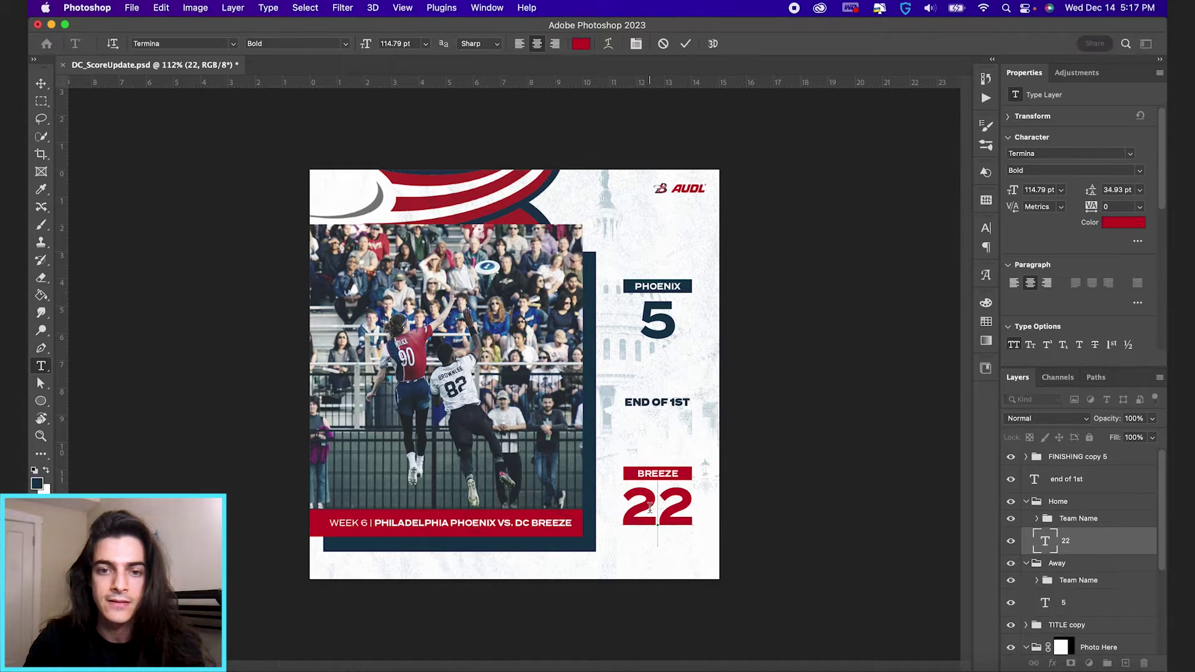
key("Right")
key("BackSpace")
key("BackSpace")
type("3")
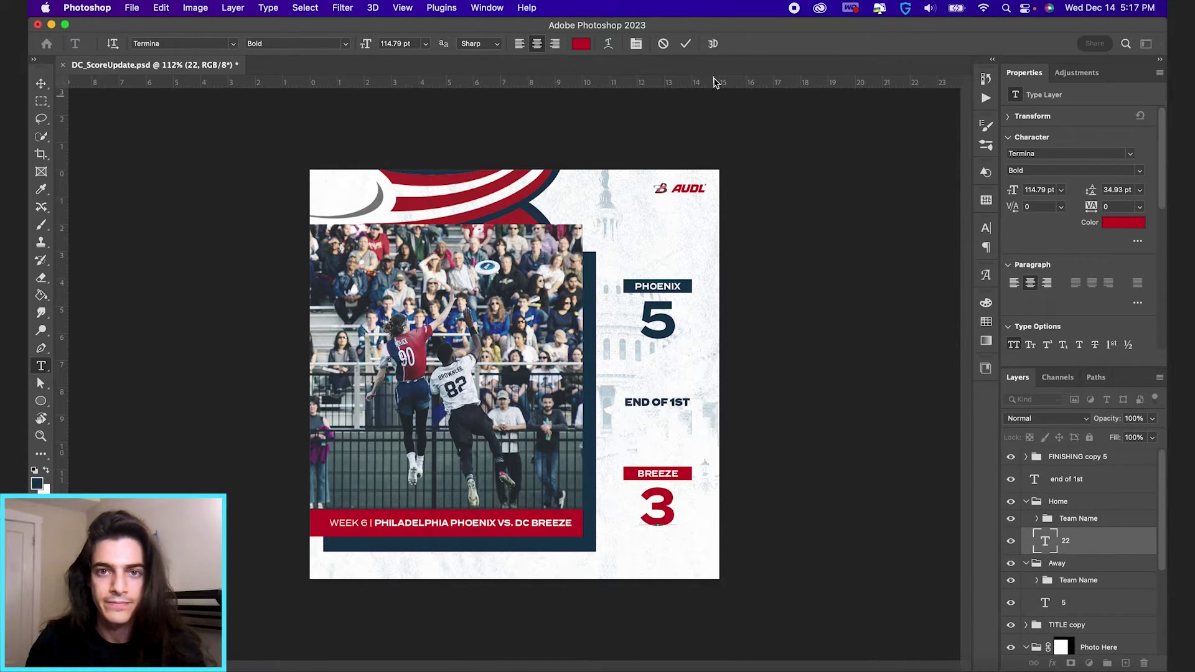
left_click(685, 43)
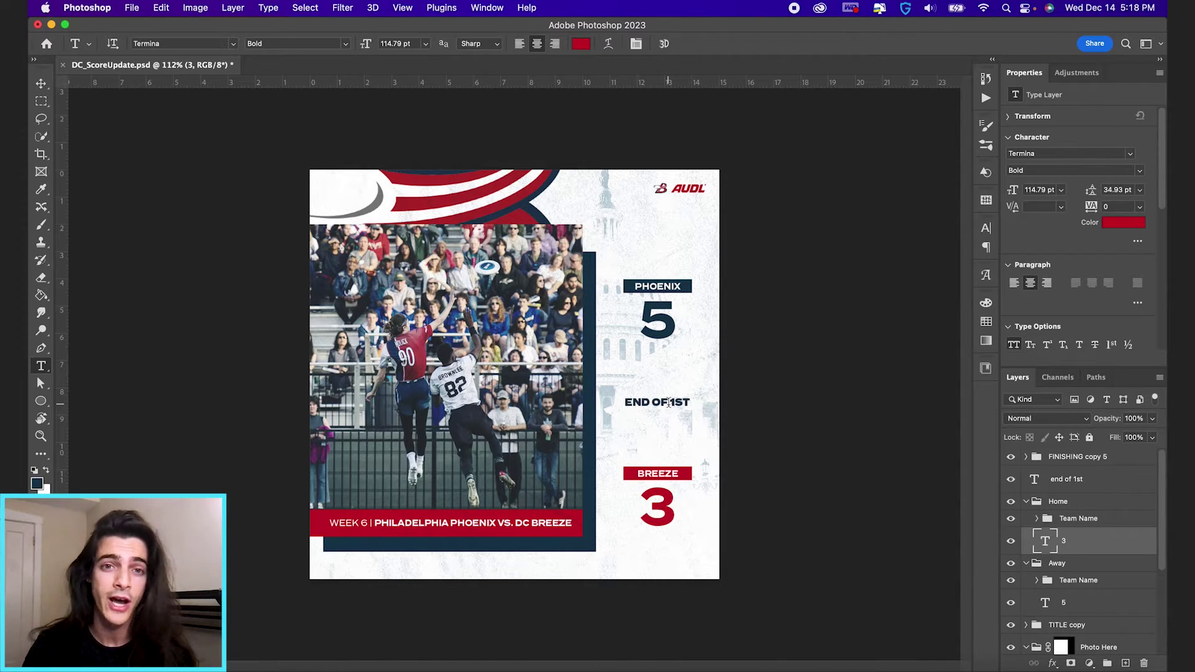
Step: Collapse the Home and Away groups and expand the Background copy 3 group
left_click(1026, 501, "super")
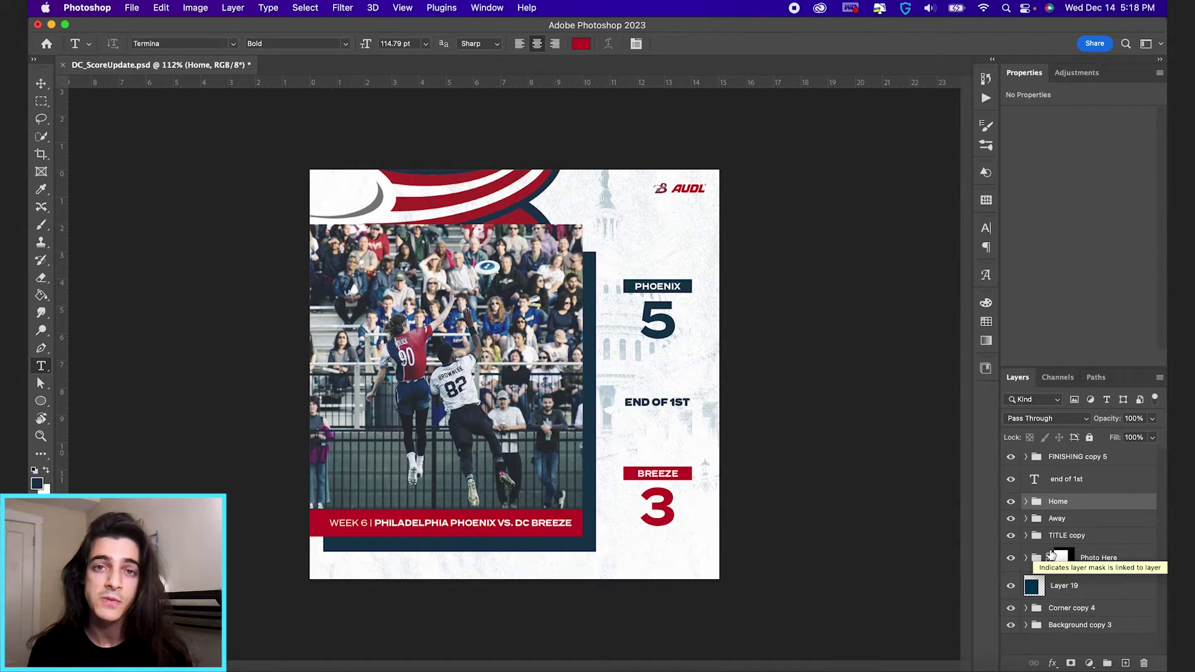
left_click(1025, 625)
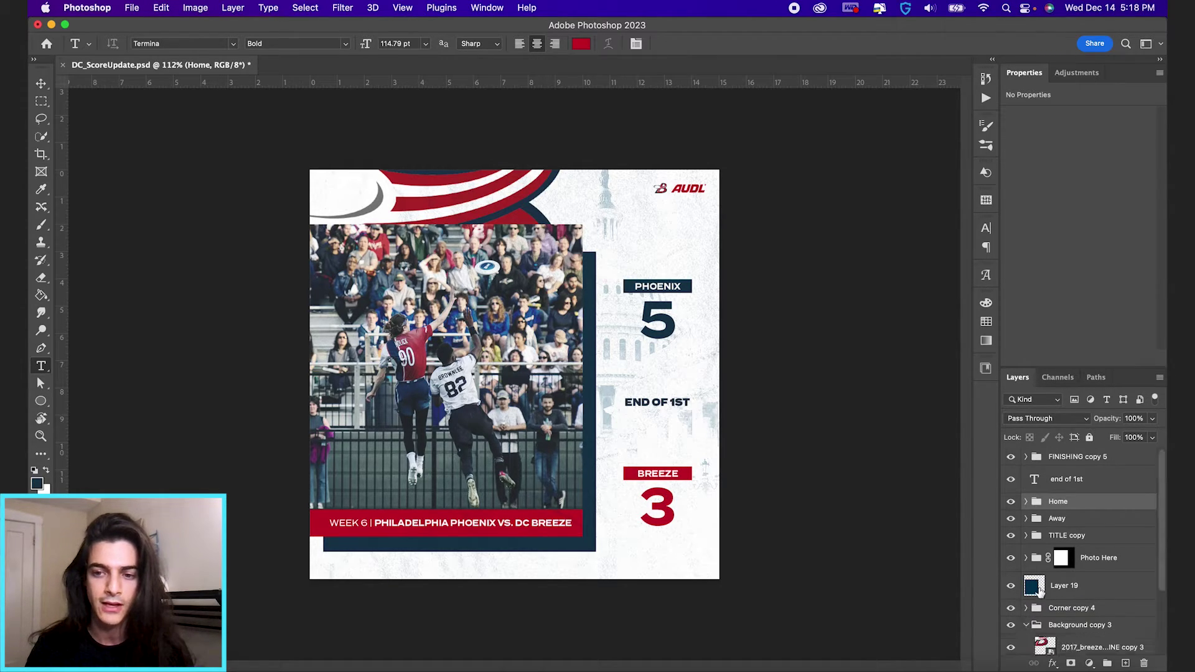
scroll(1038, 591, "down", 2)
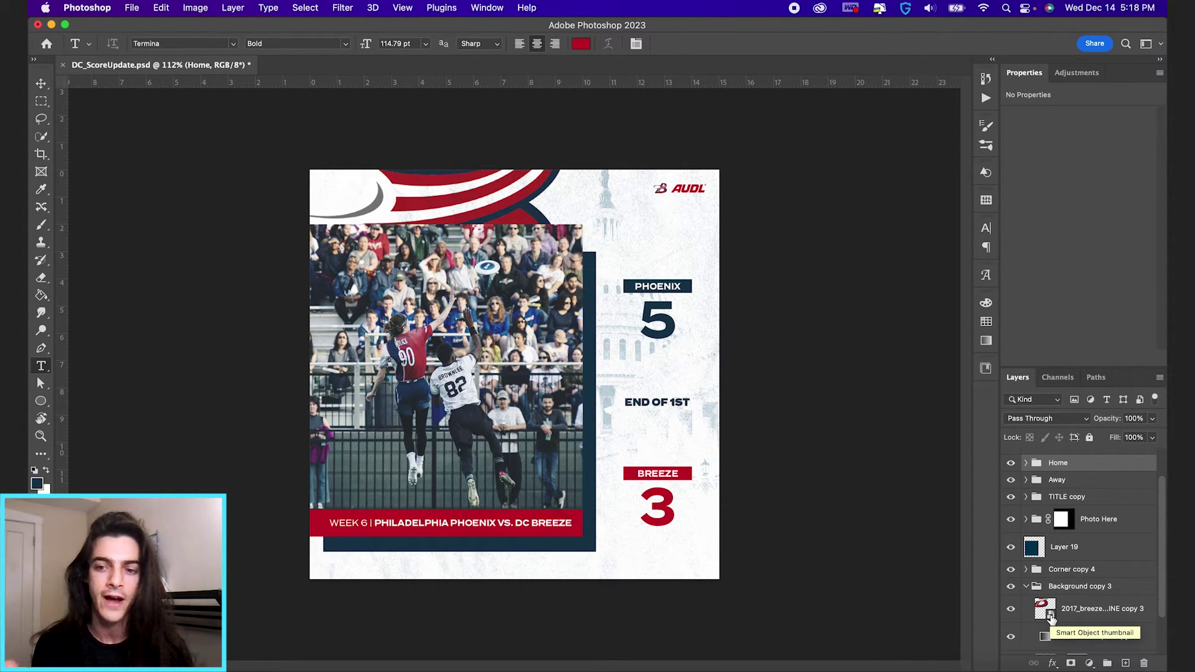
left_click(1033, 588)
left_click(1011, 587)
left_click(1011, 587)
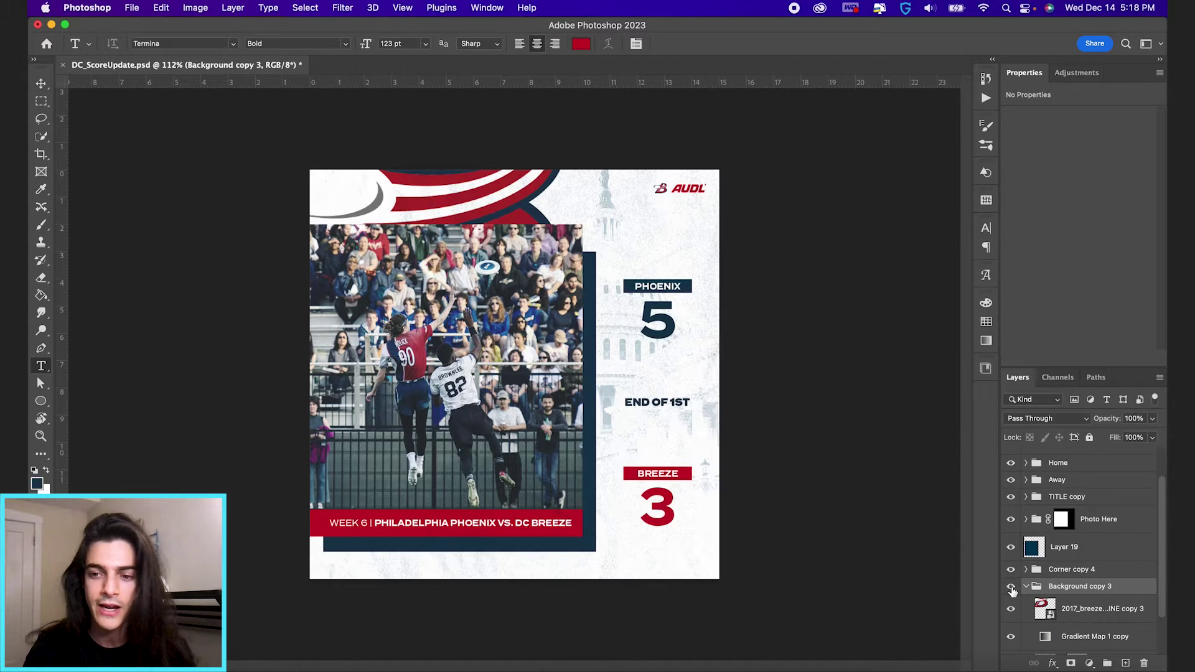
Step: Select the 2017_breeze logo smart object layer and open it for editing
scroll(1064, 574, "down", 2)
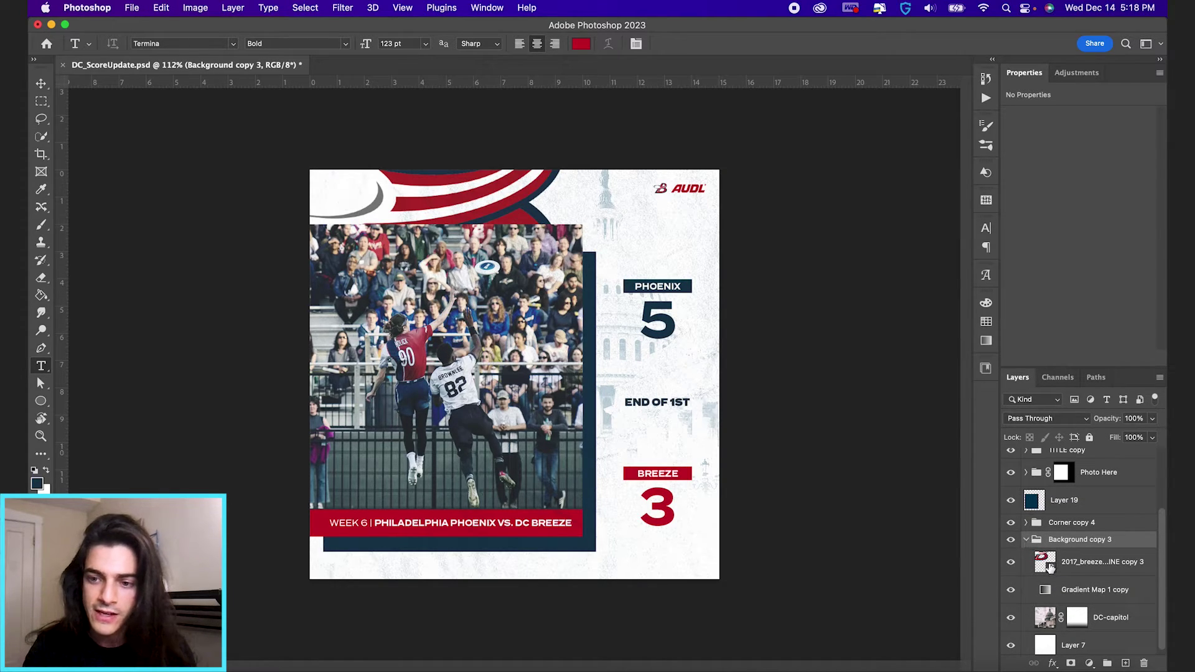
left_click(1050, 568)
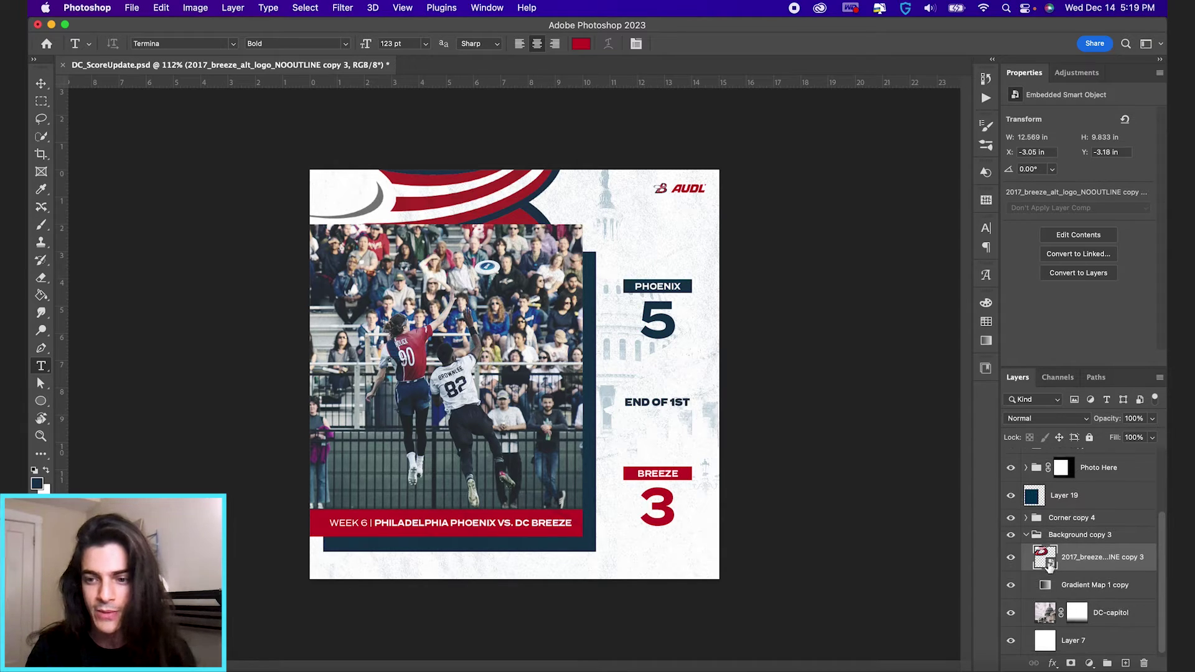
scroll(1053, 594, "up", 2)
scroll(1053, 595, "down", 2)
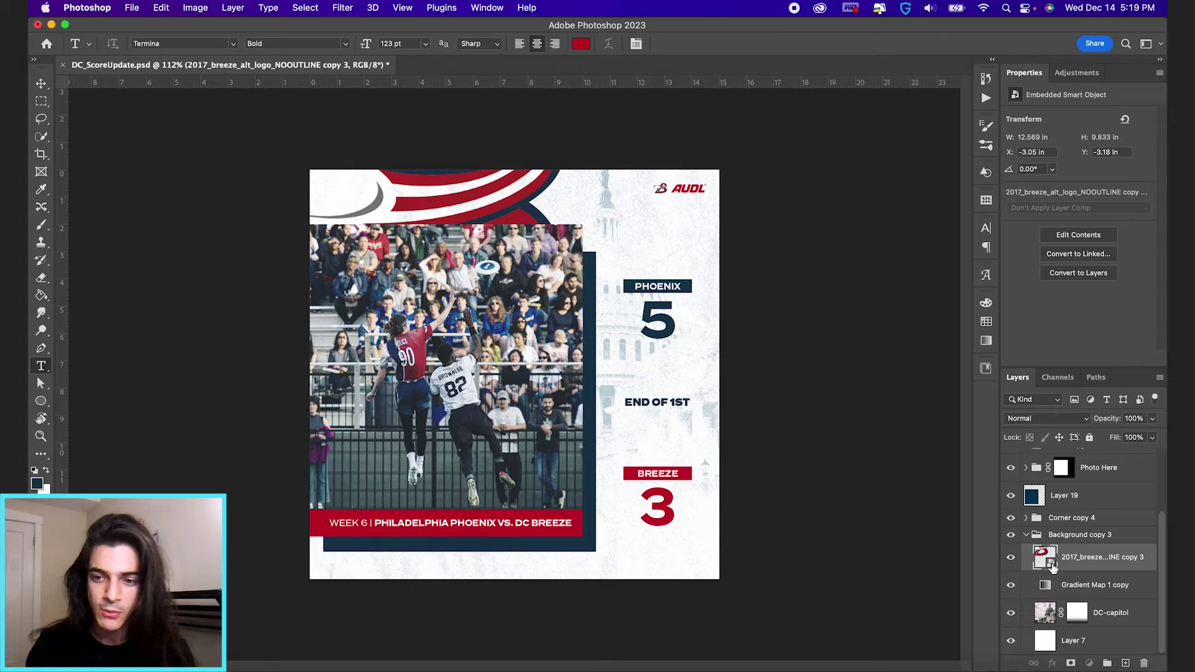
double_click(1052, 564)
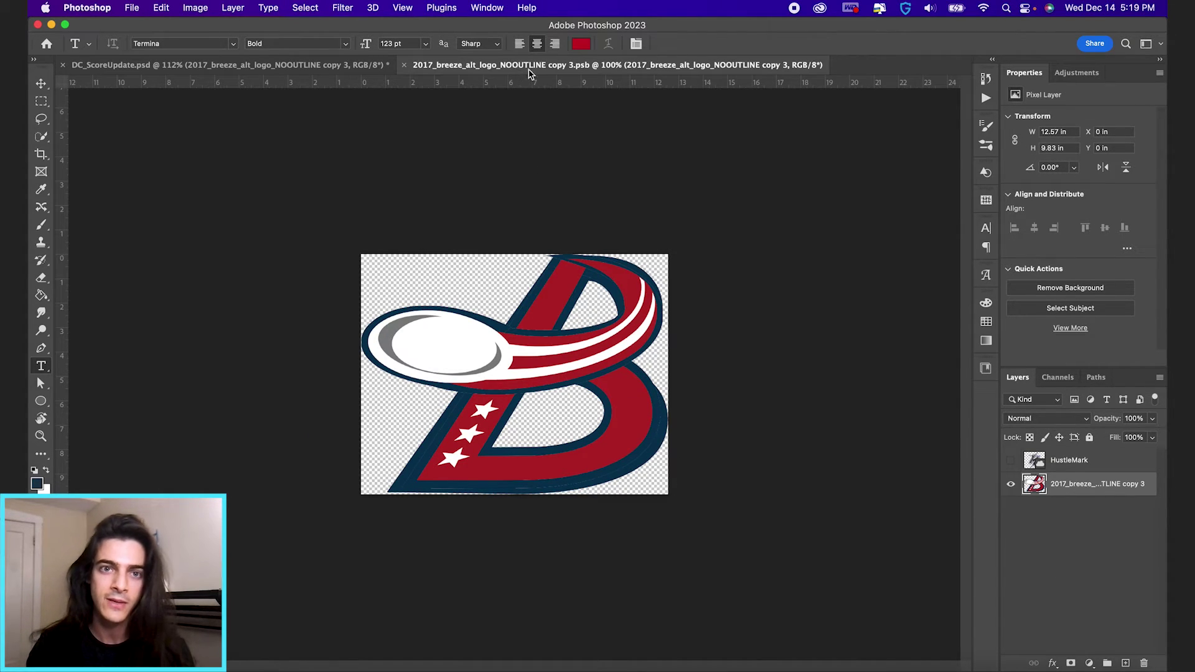
Step: In the logo smart object, hide the Breeze B, show the HustleMark H, and save
left_click(306, 64)
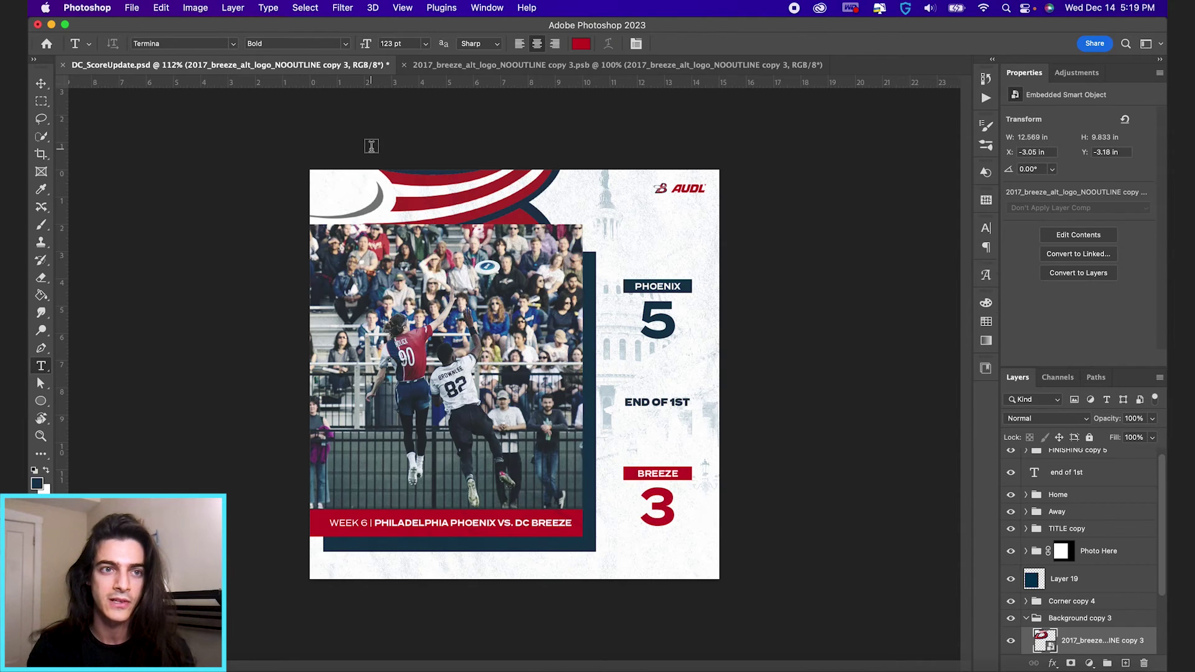
left_click(525, 66)
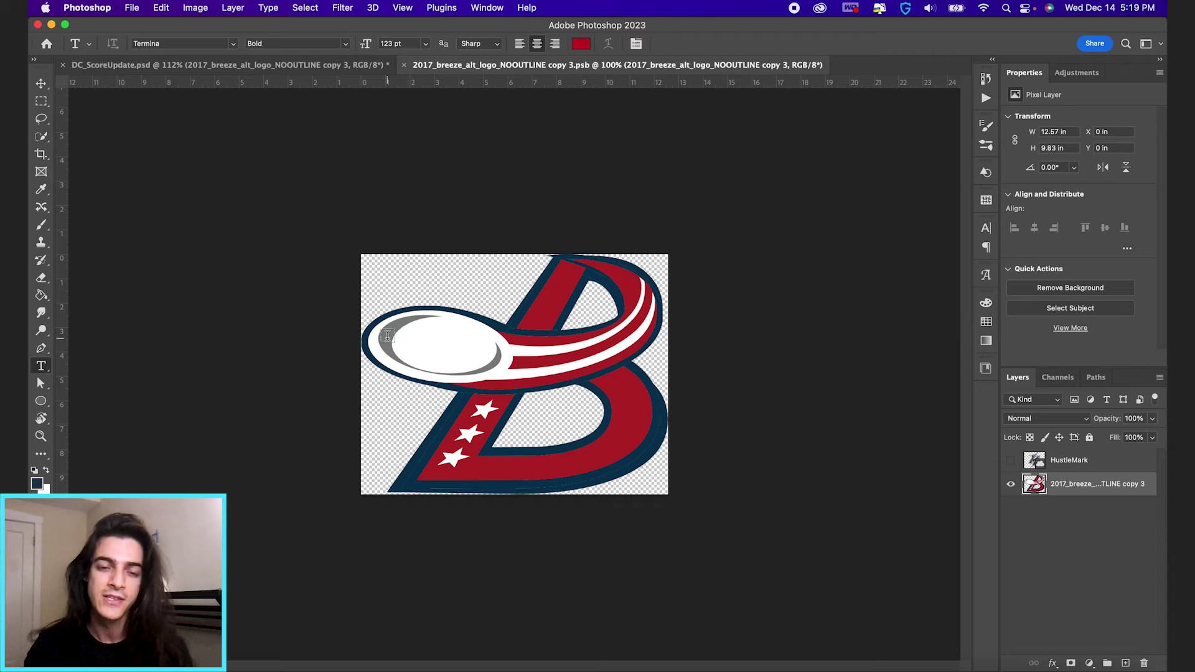
left_click(1012, 484)
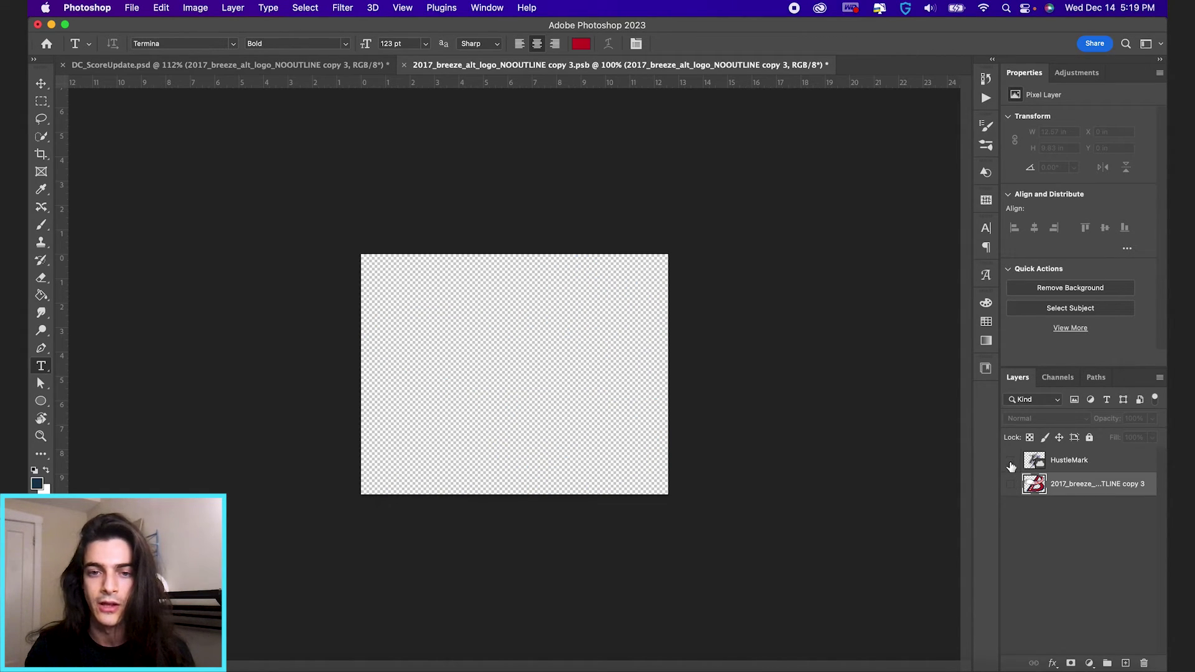
left_click(1010, 461)
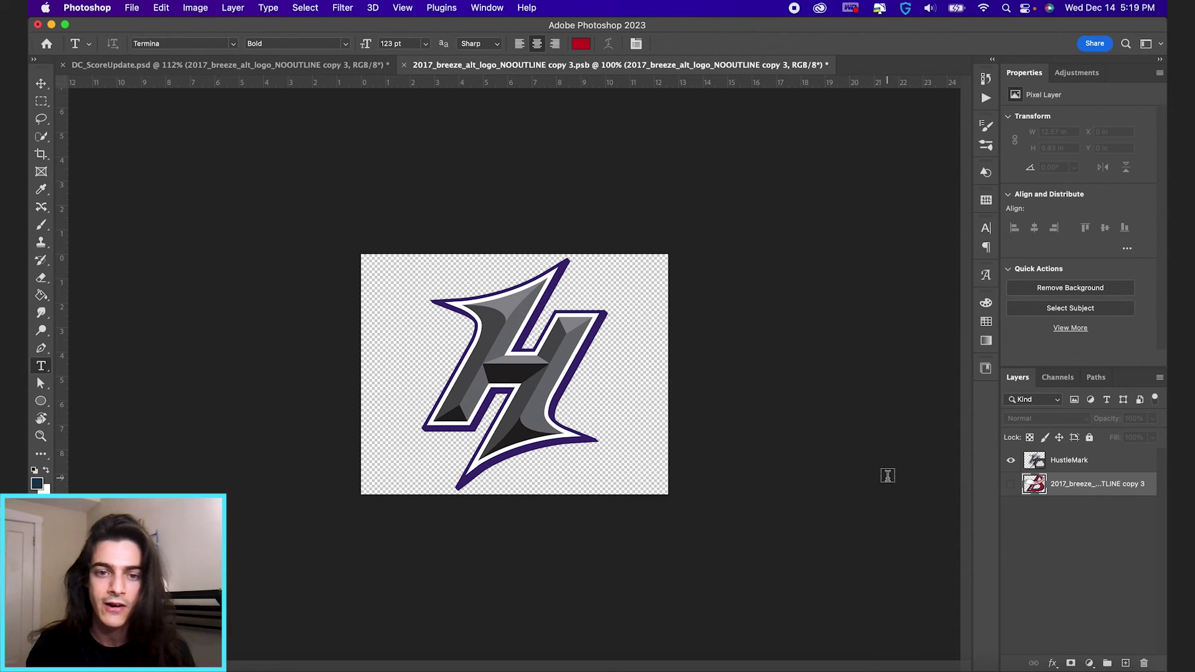
key("v")
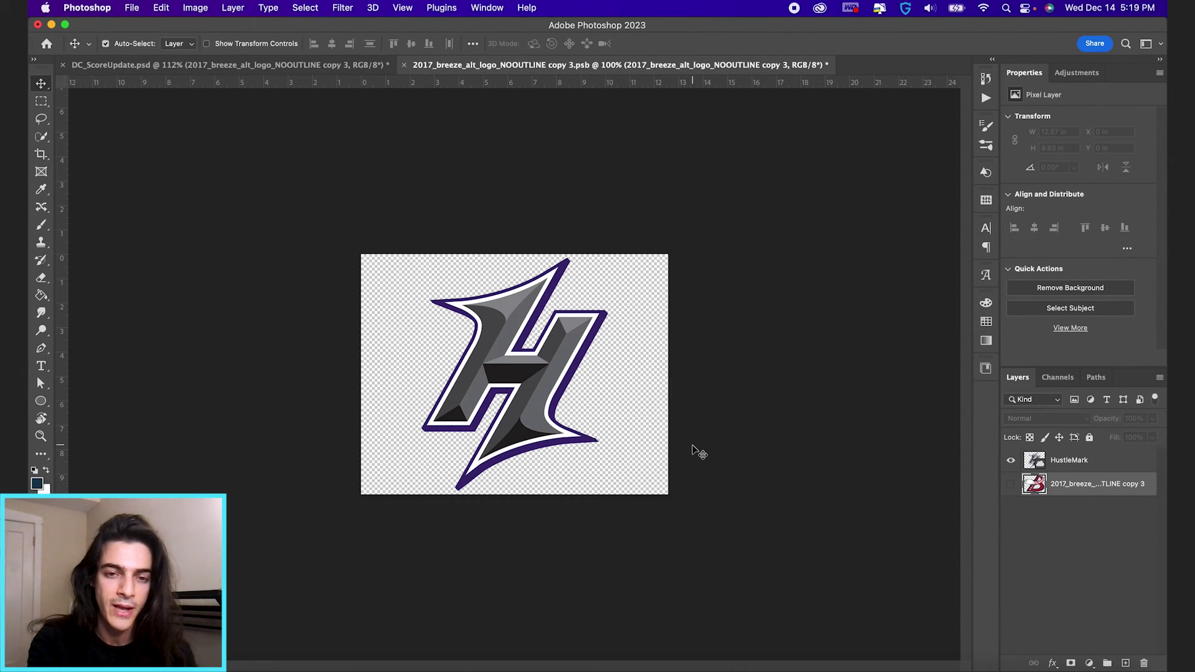
key("super+s")
key("super")
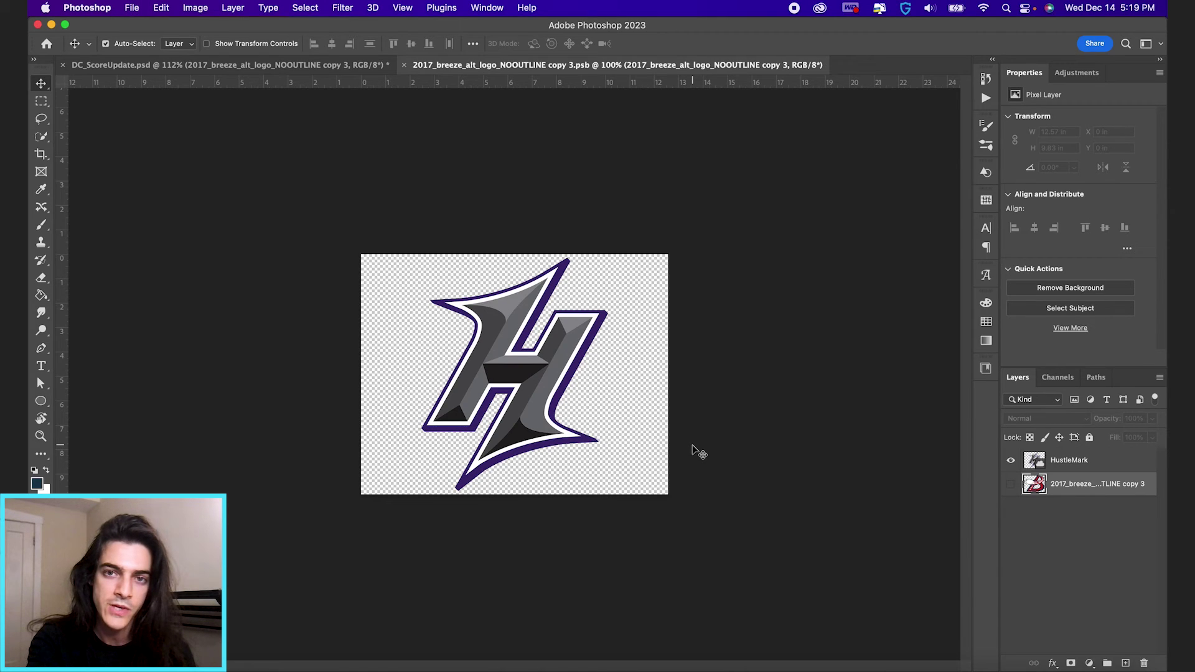
Step: Close the logo .psb file to return to DC_ScoreUpdate.psd
key("super+w")
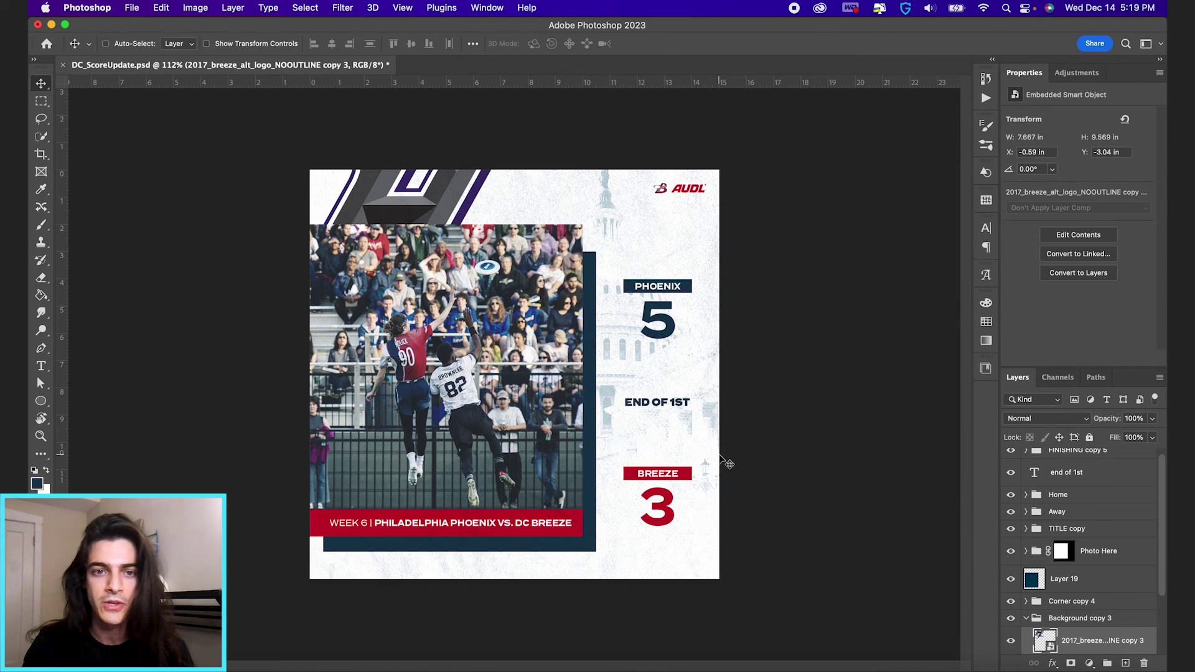